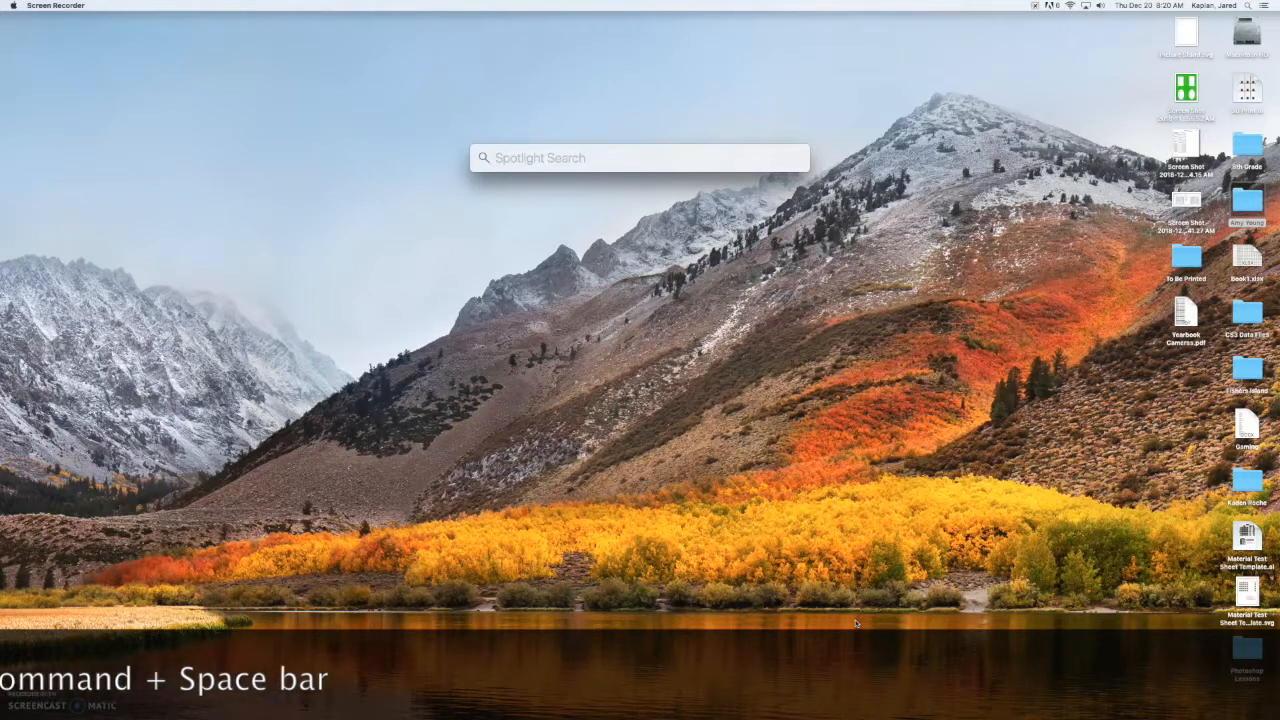
Search the Mac for iMovie and launch the application
text(imovie)
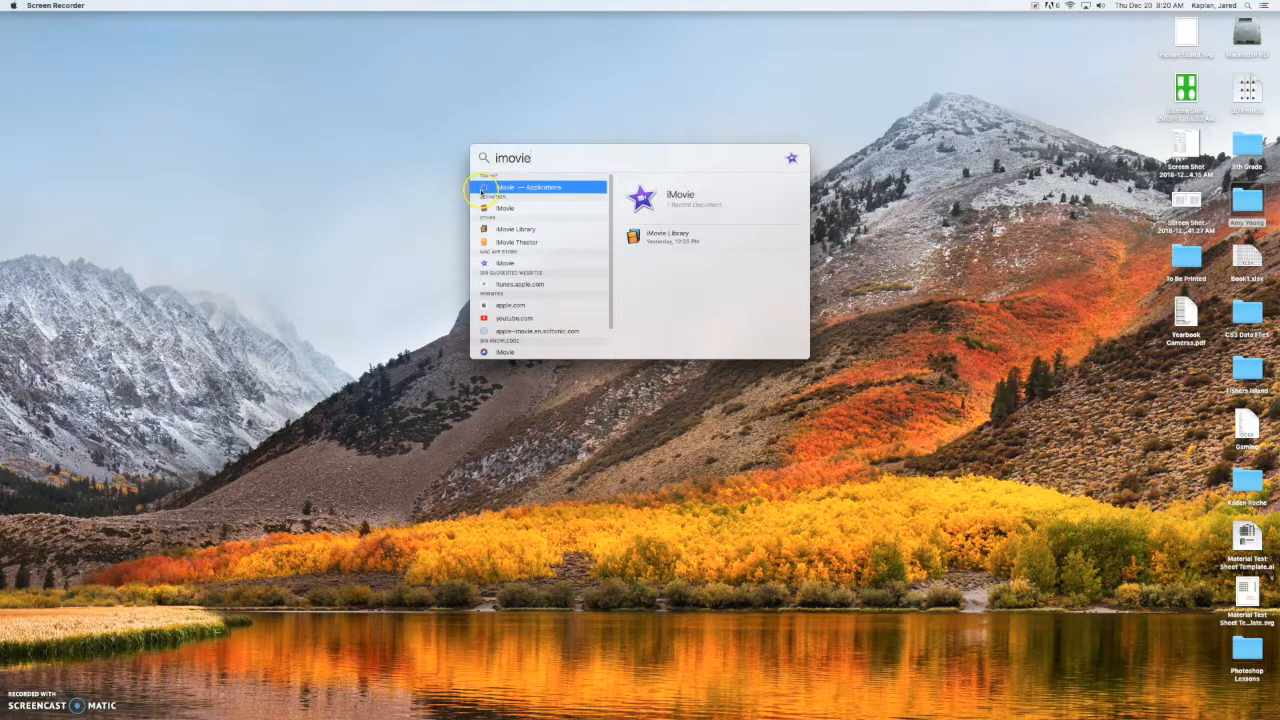
click(543, 188)
key(Return)
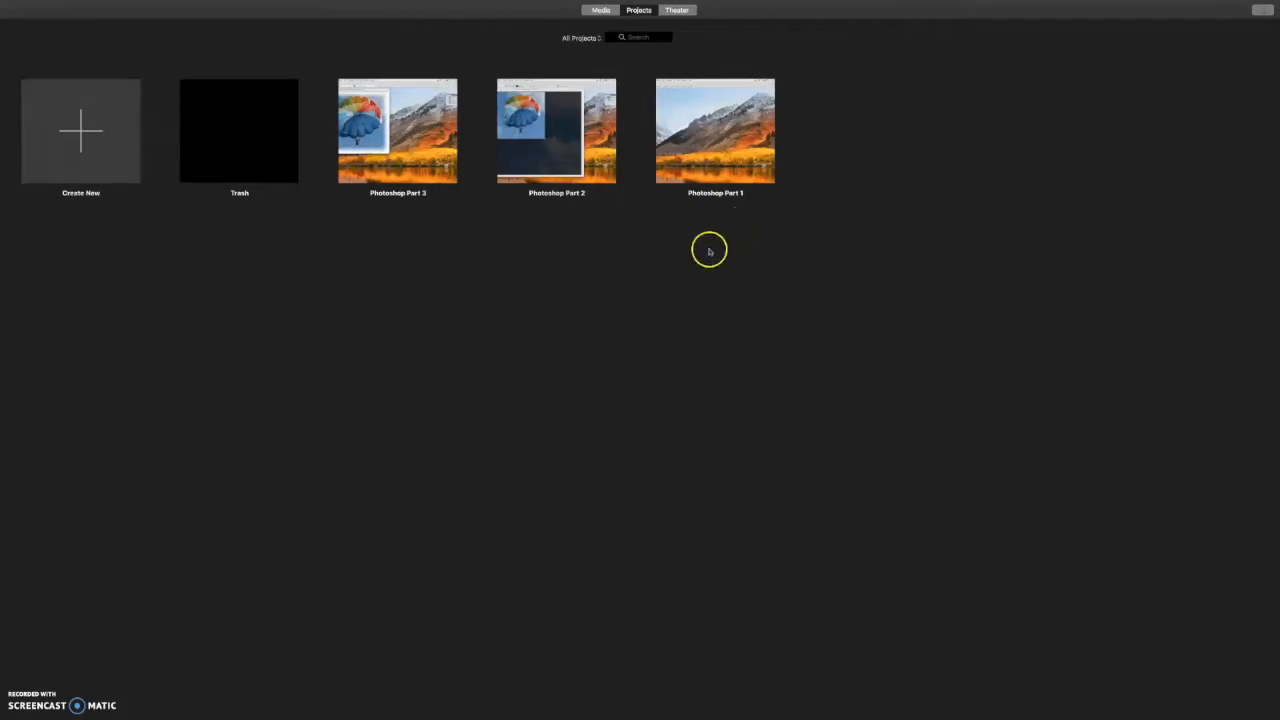
Create a new Movie project rather than a trailer
click(80, 145)
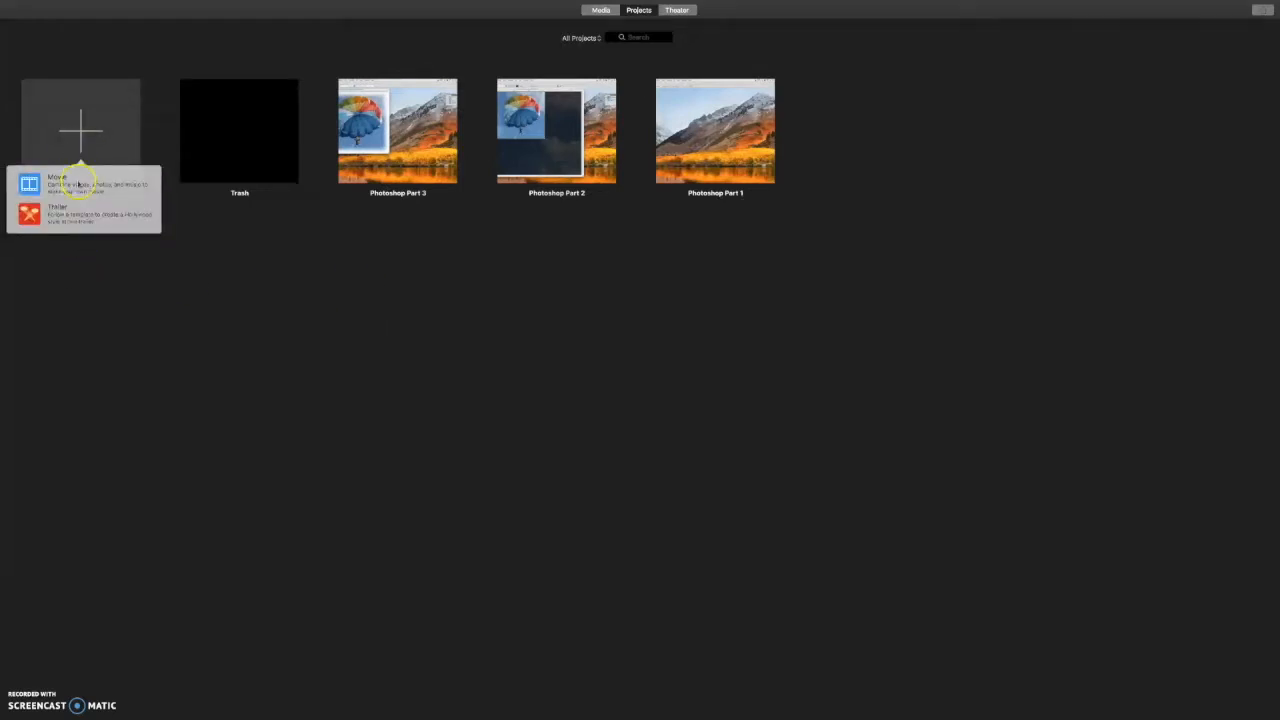
click(80, 184)
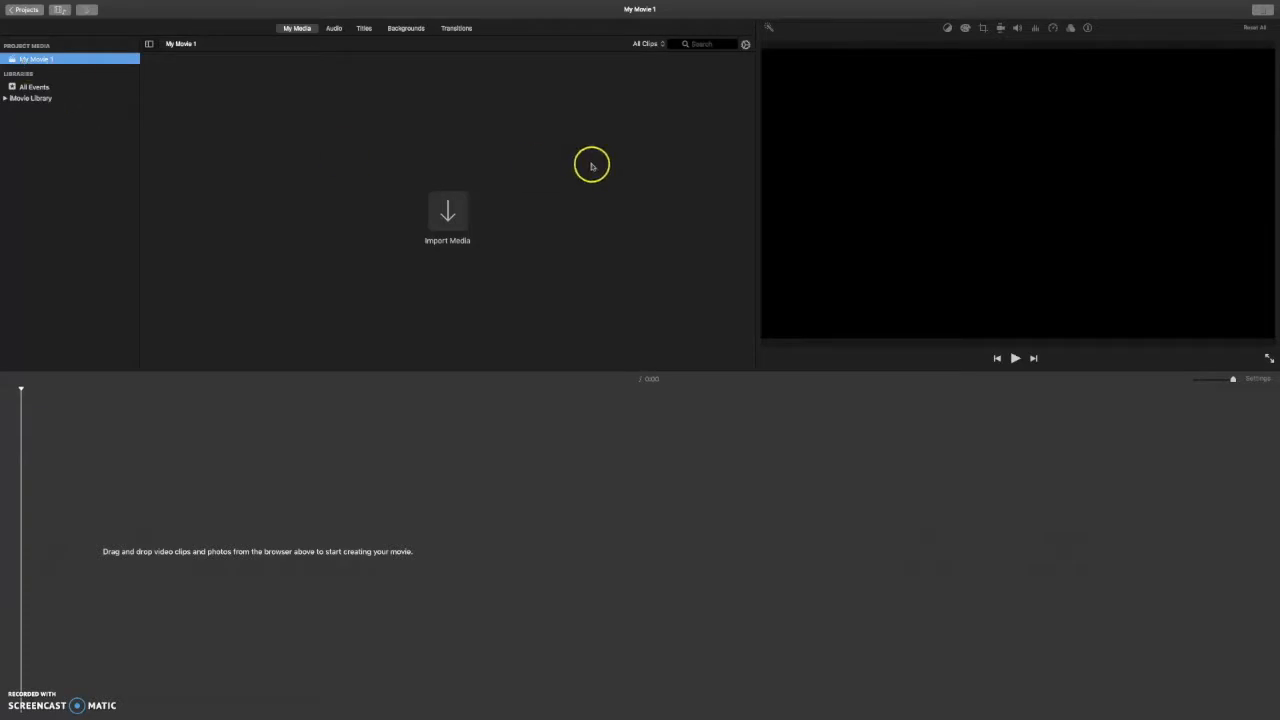
click(559, 580)
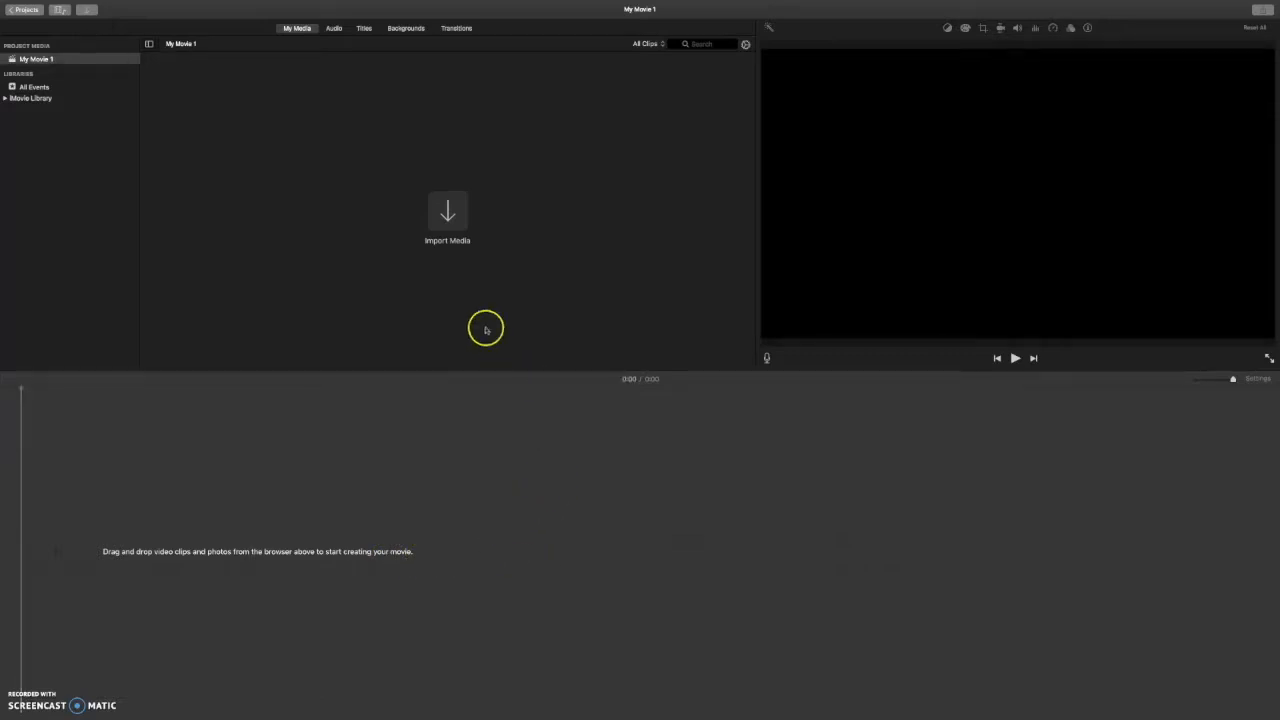
Import Clip #1 from the 8th Grade folder on the Desktop into the project media
click(449, 215)
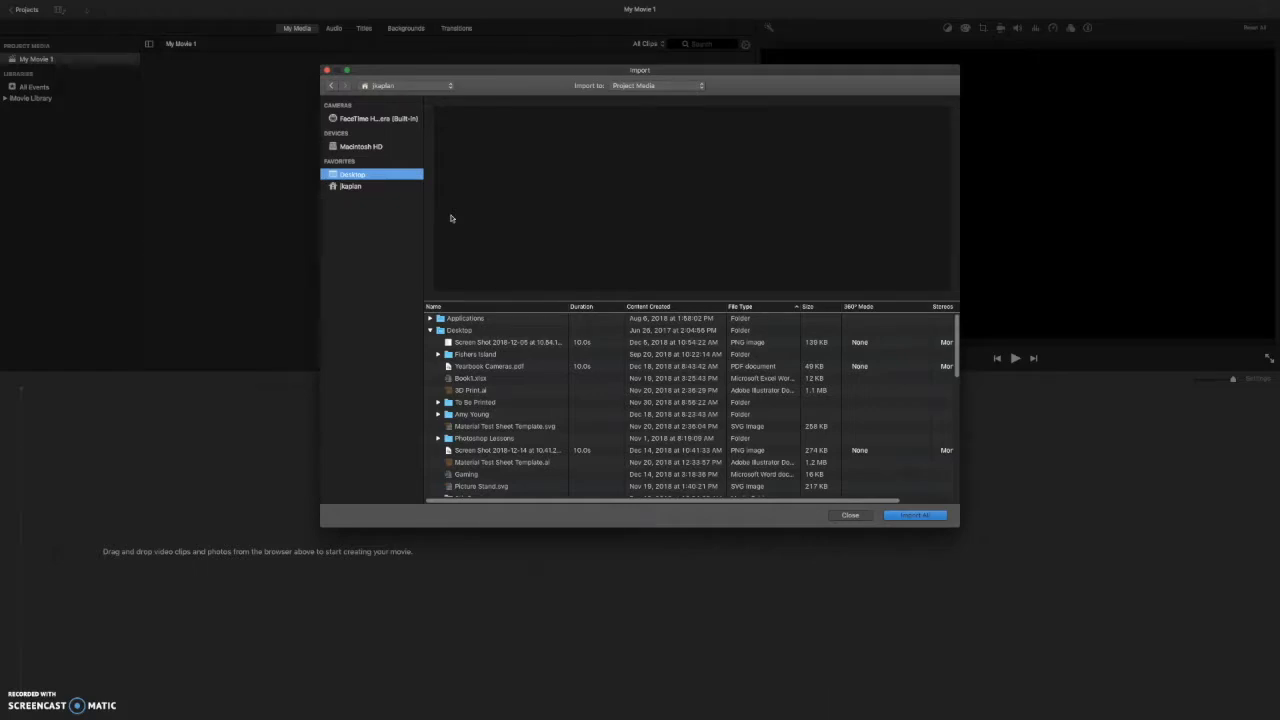
scroll(478, 380, down, 3)
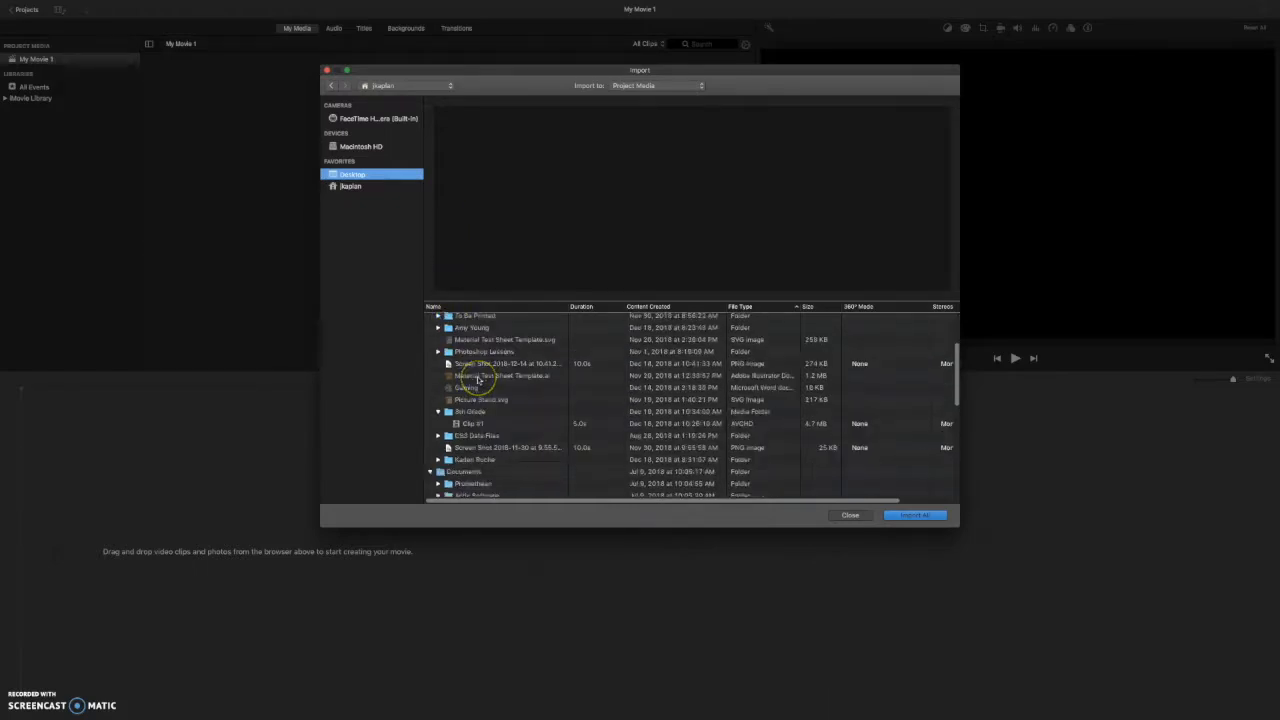
scroll(478, 380, up, 3)
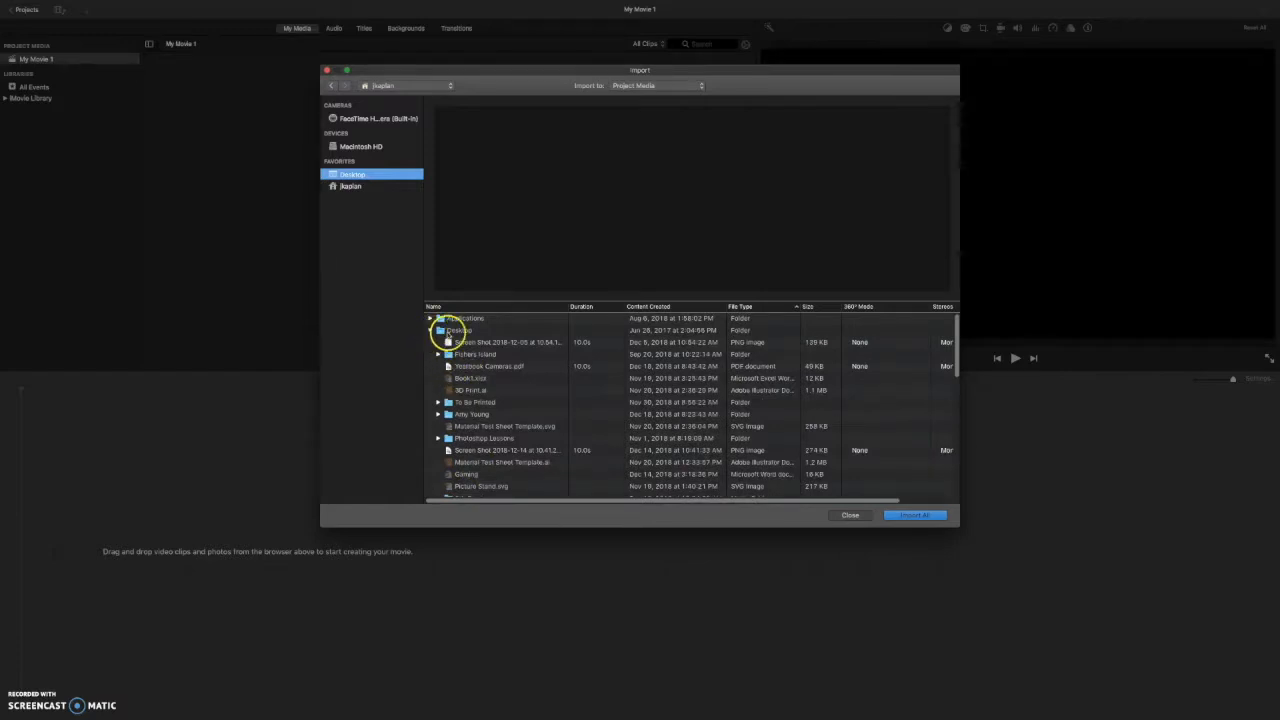
click(455, 331)
scroll(470, 385, down, 3)
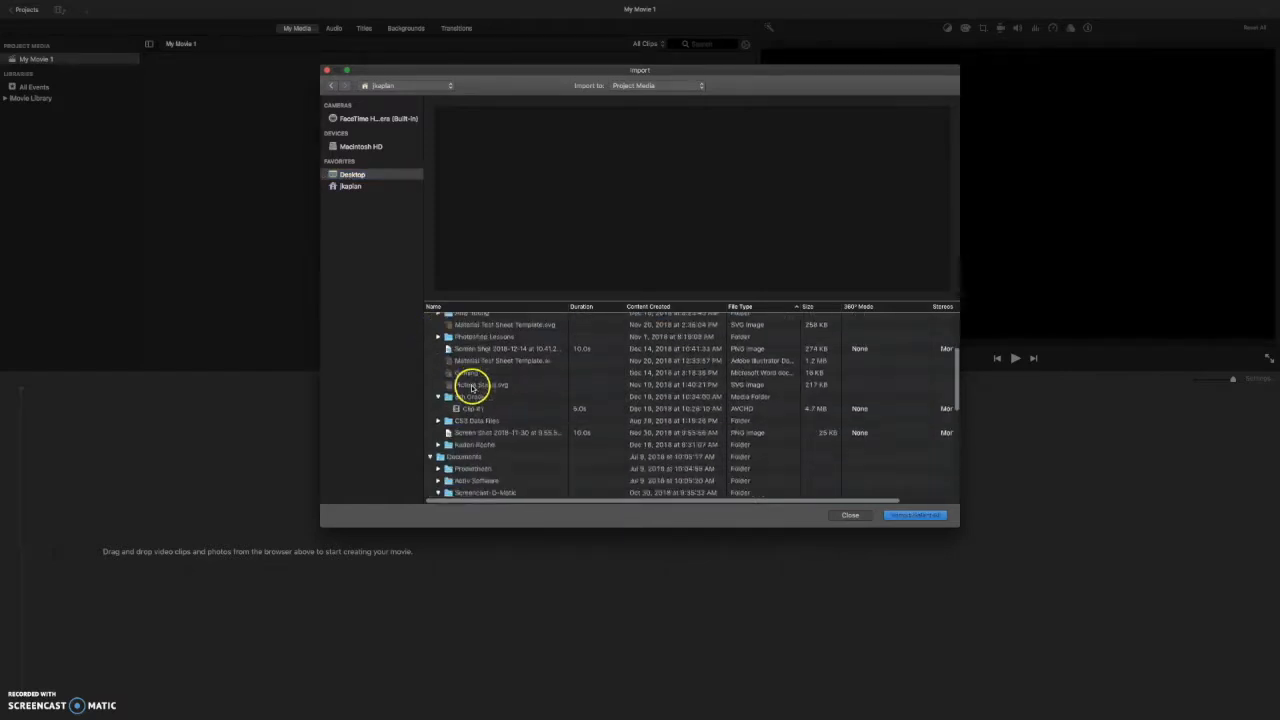
click(430, 456)
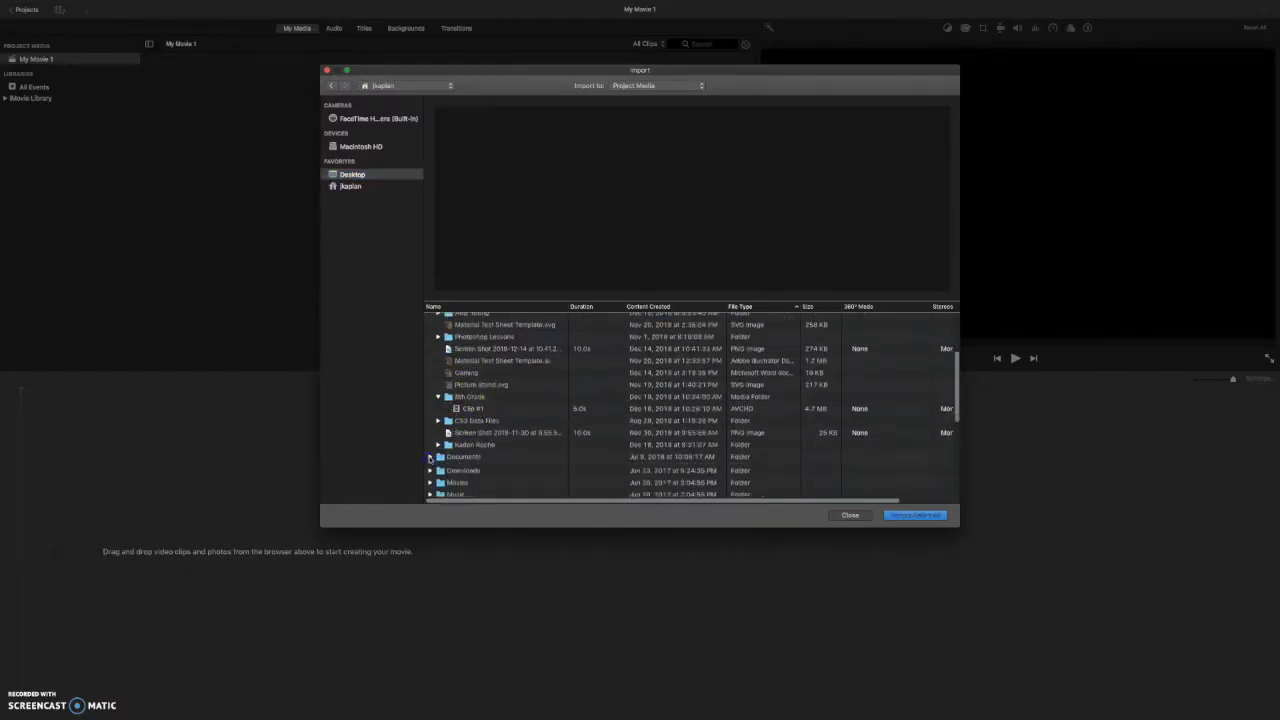
click(463, 398)
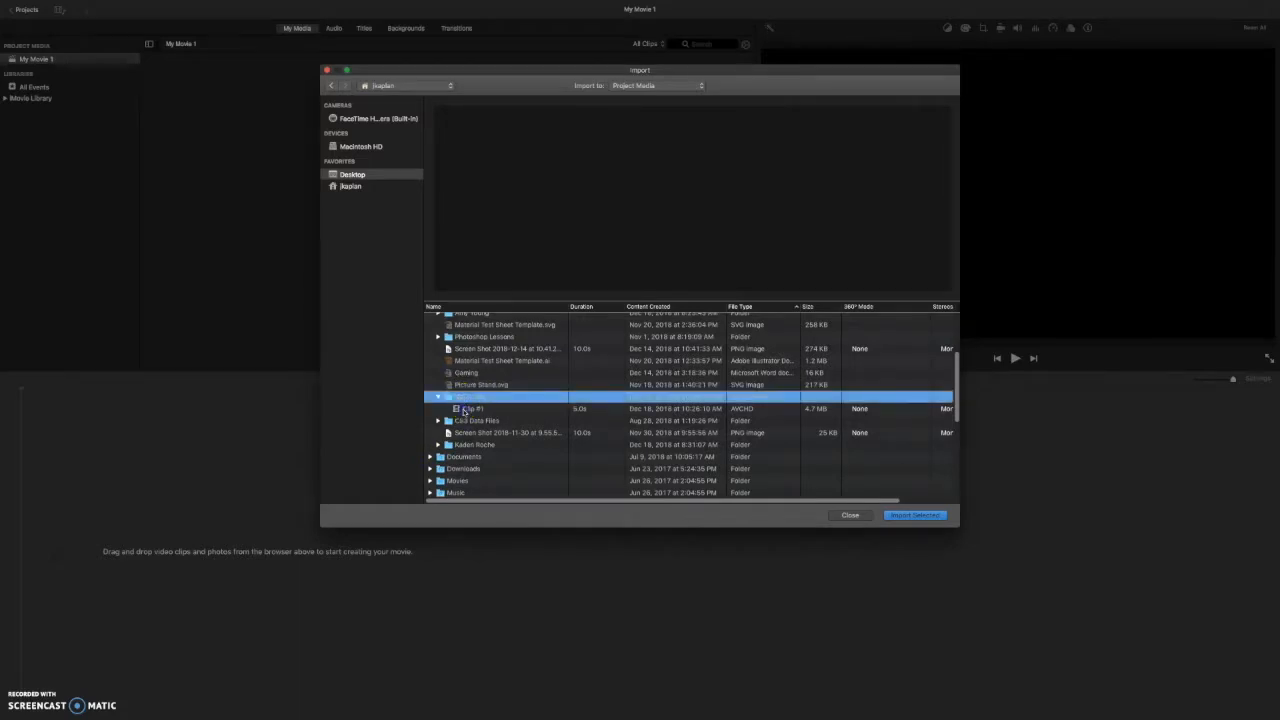
click(465, 409)
click(928, 517)
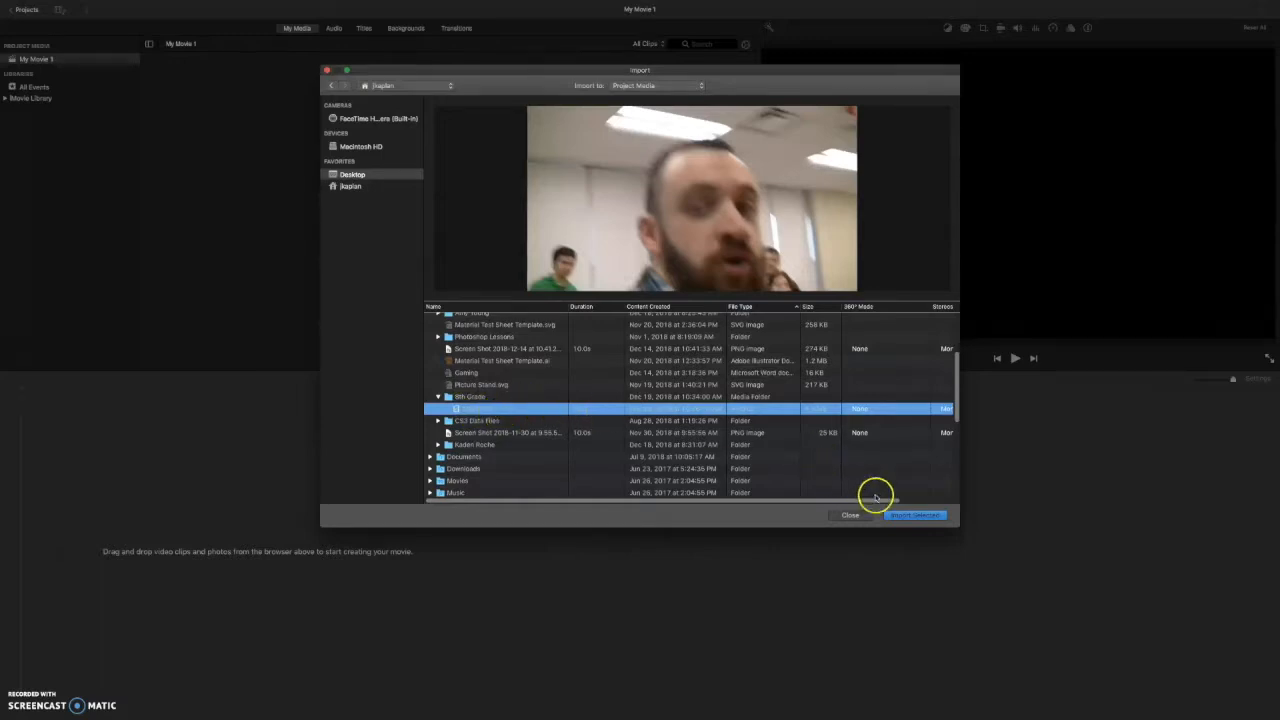
click(927, 518)
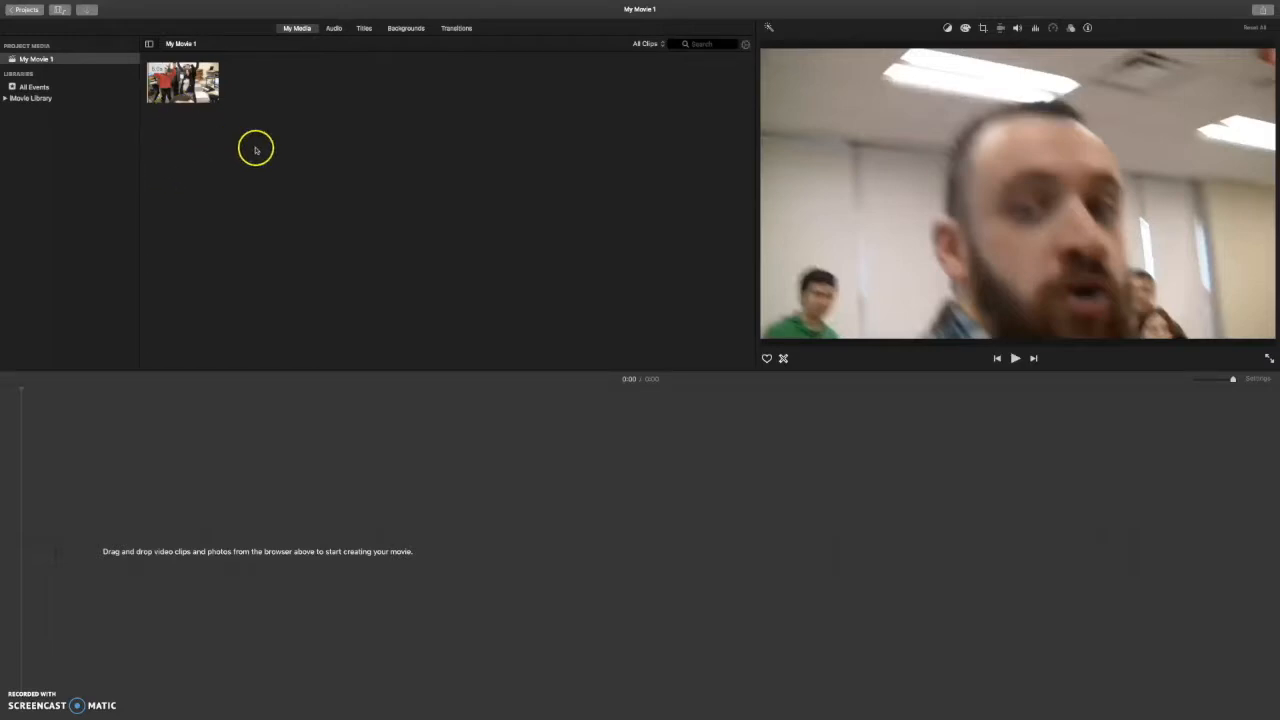
Place the imported clip at the start of the movie timeline
mouse_move(175, 95)
mouse_down()
mouse_move(163, 143)
mouse_move(203, 578)
mouse_up()
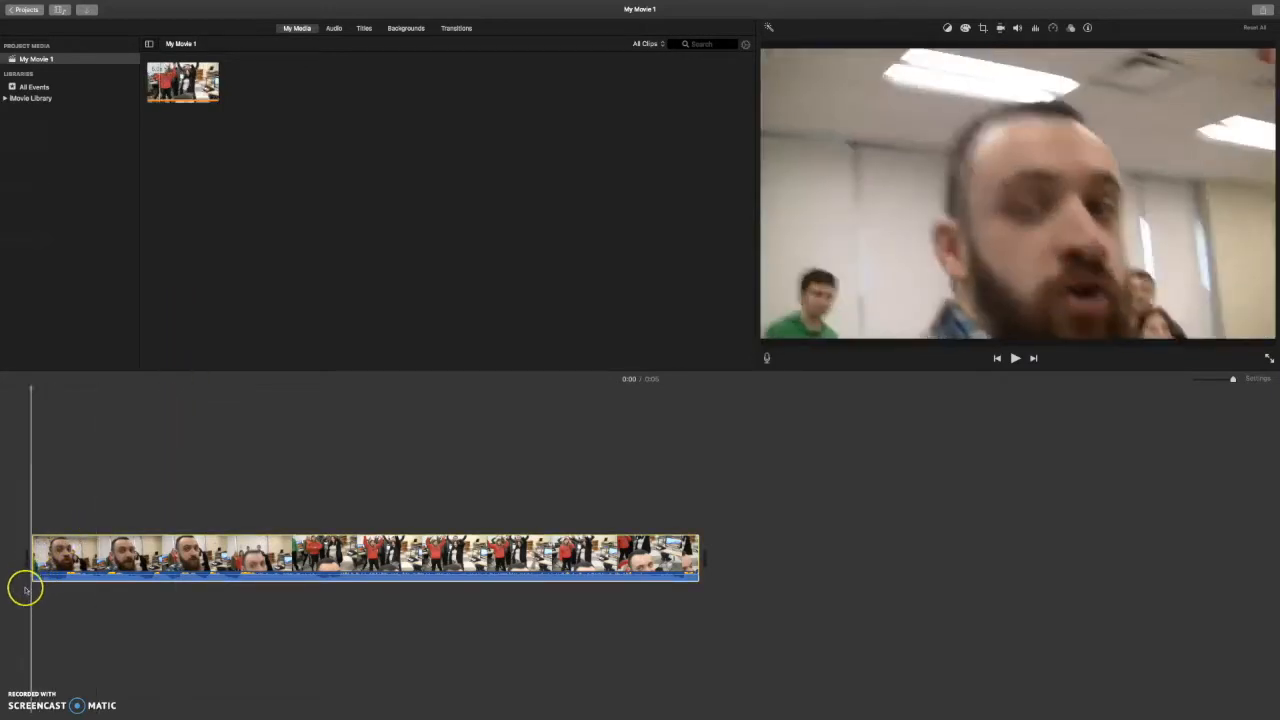
key(XF86AudioMute)
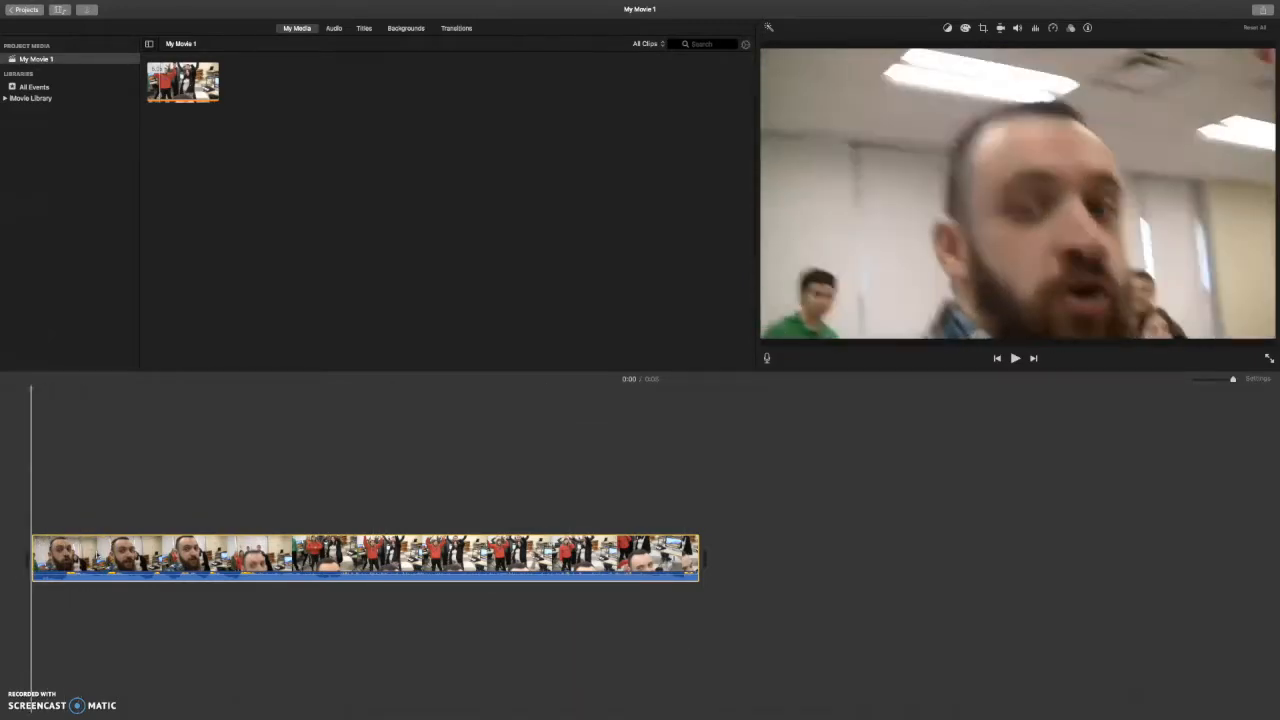
Skim and play the timeline clip to examine where the shot could be cut
click(169, 589)
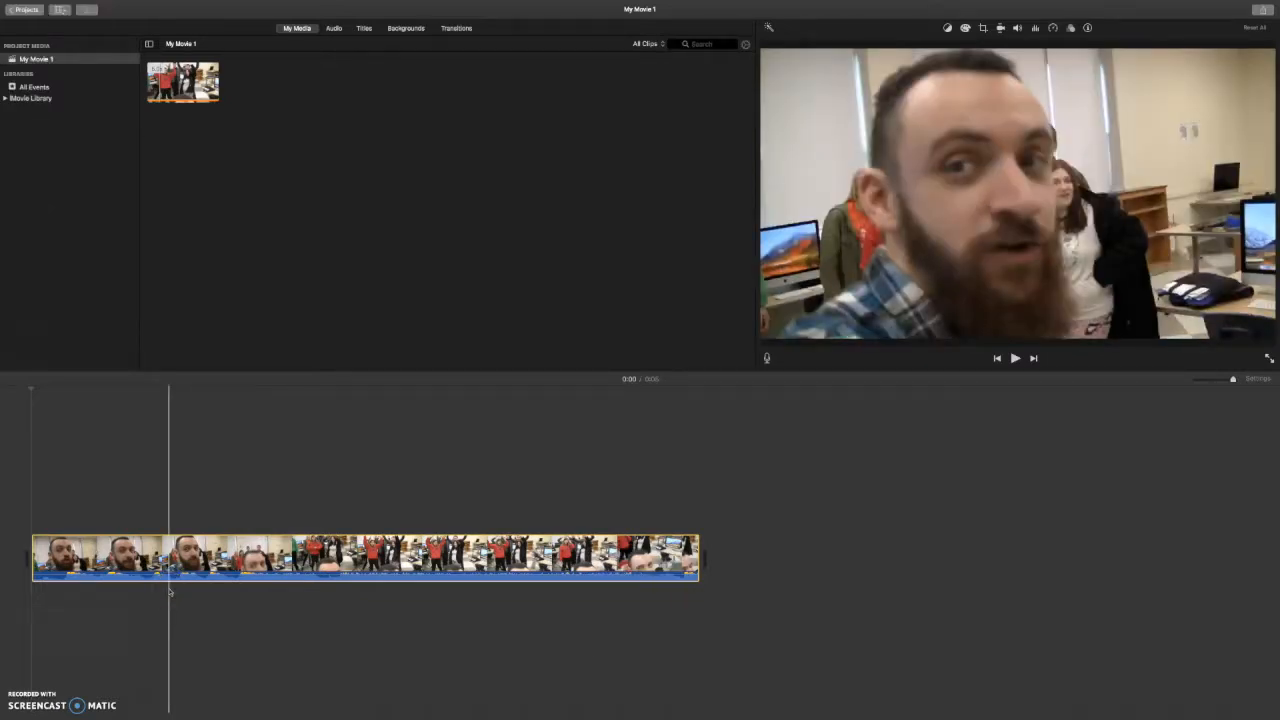
drag(169, 591, 190, 590)
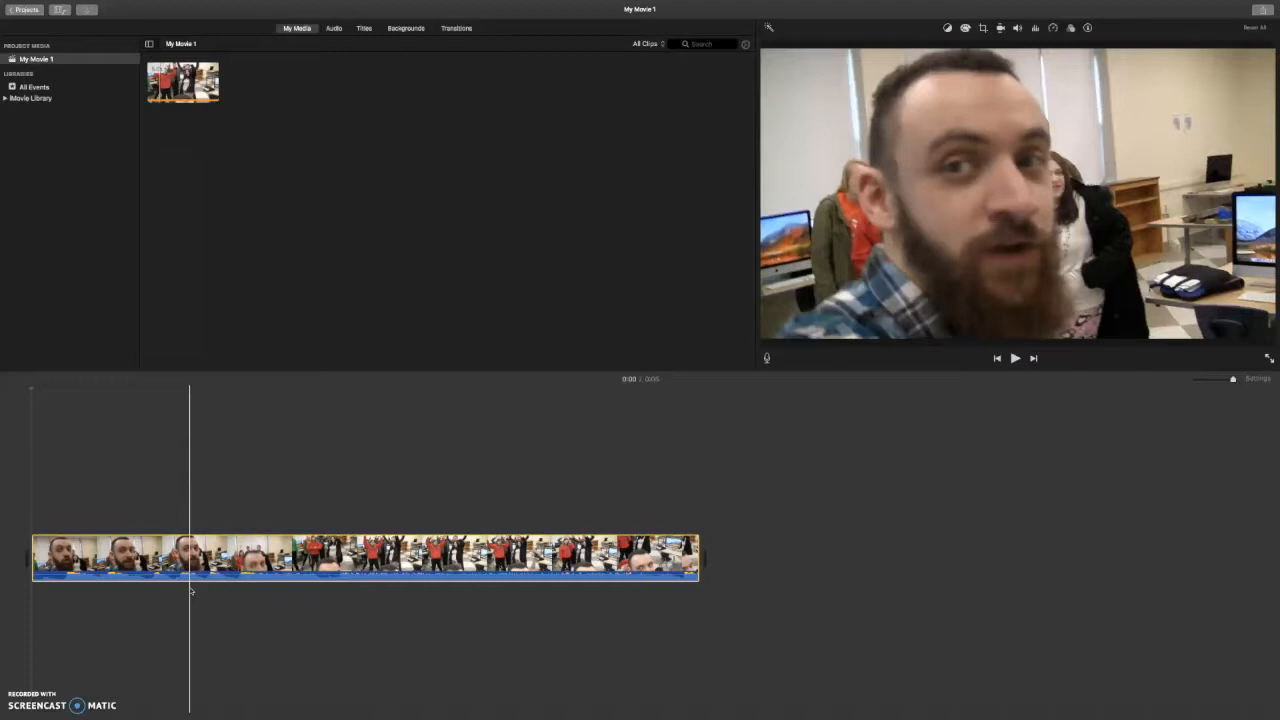
key(space)
key(space)
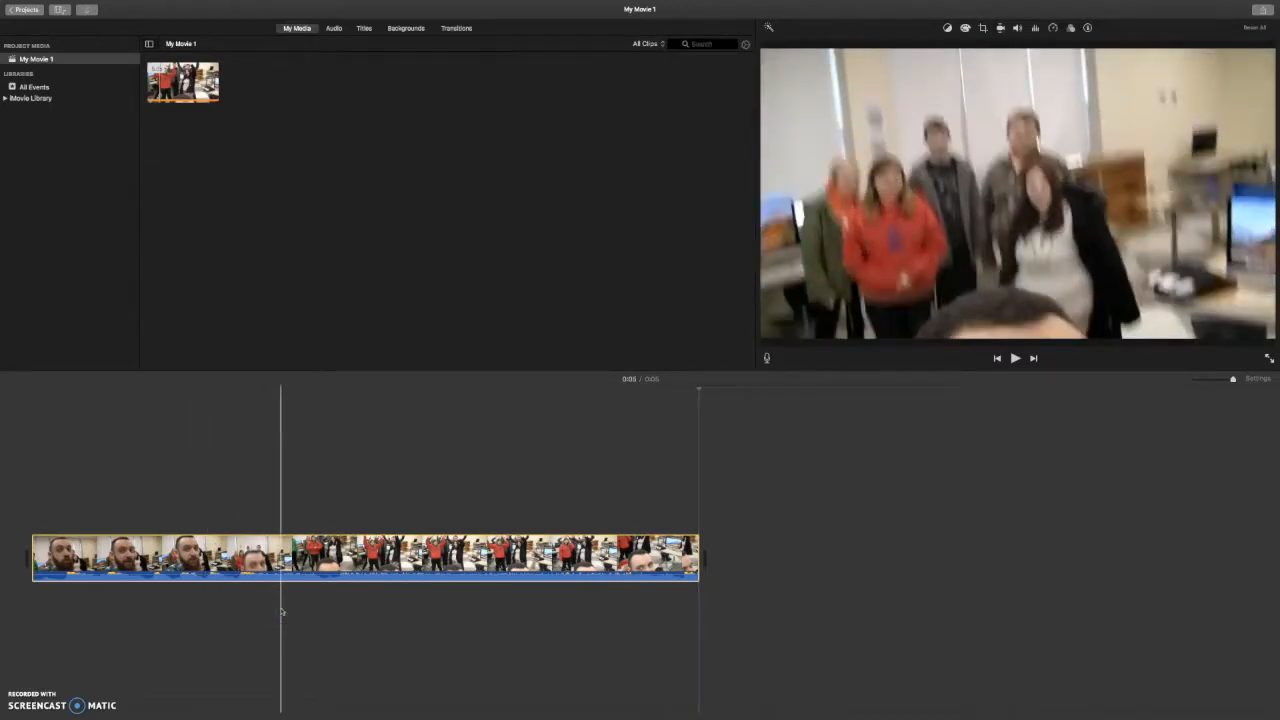
key(space)
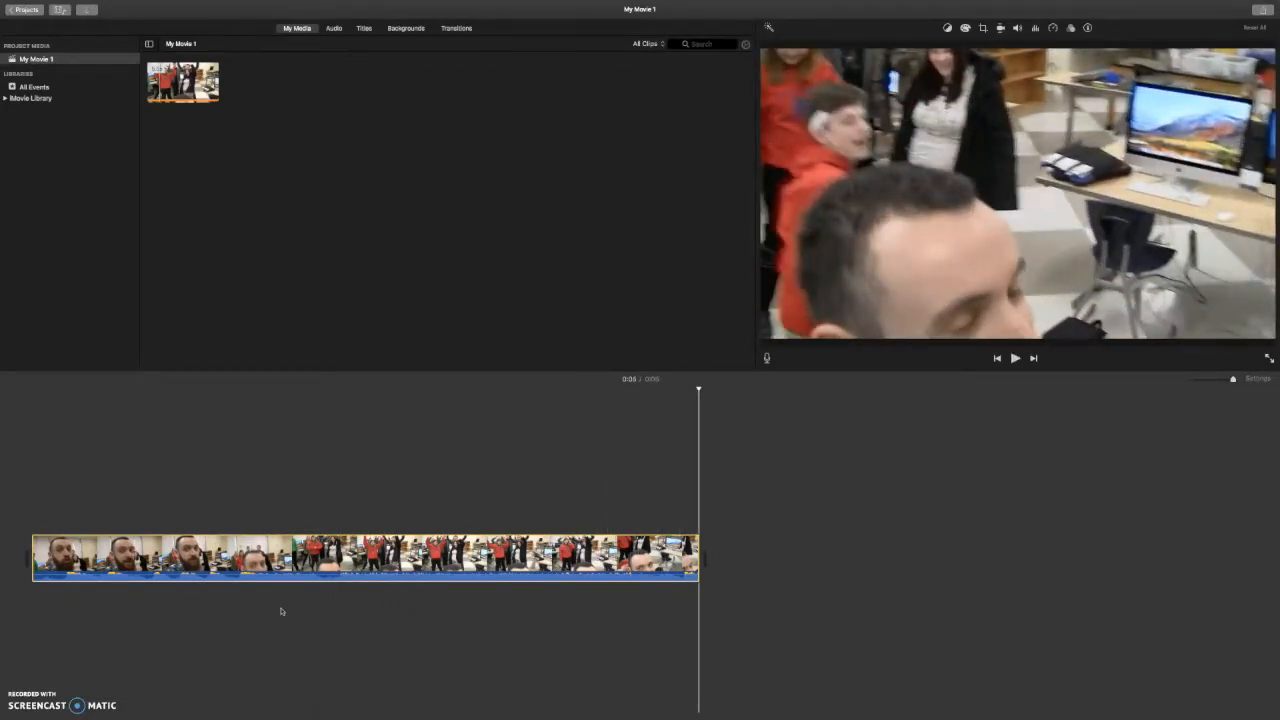
drag(264, 609, 194, 620)
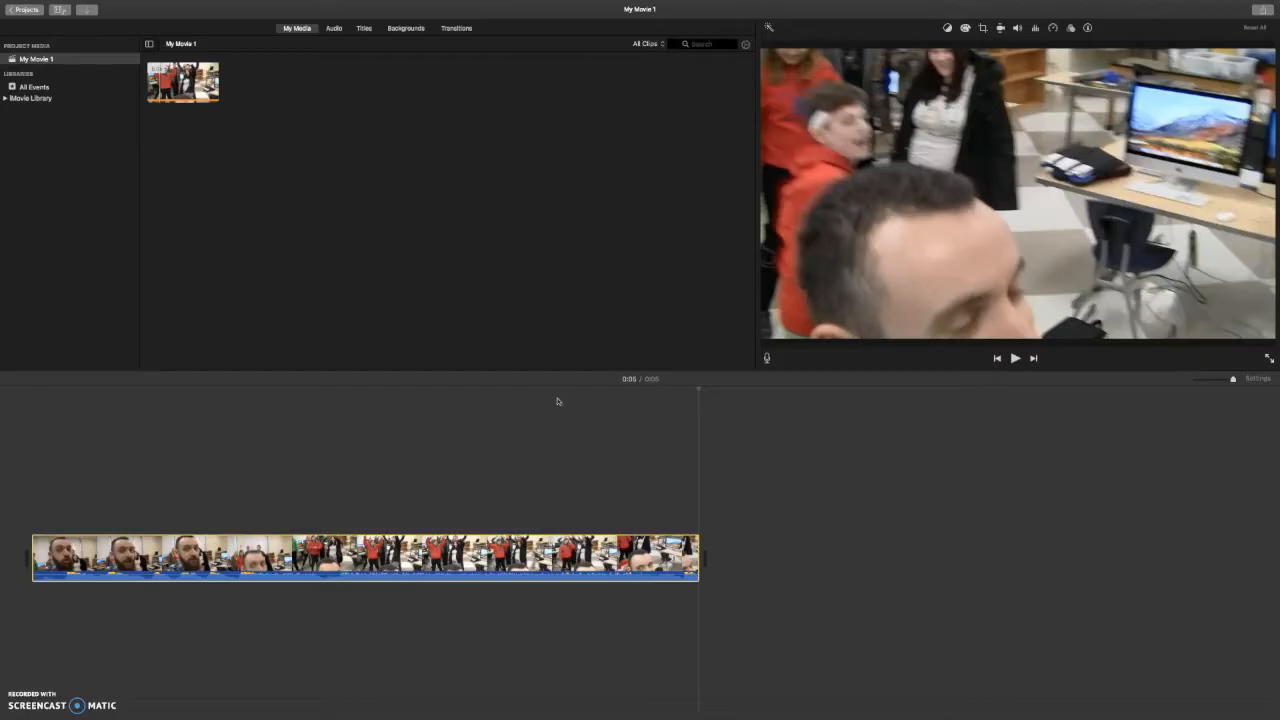
Split the timeline clip about 2 seconds in, just before the man ducks to reveal the group behind him
click(262, 535)
key(space)
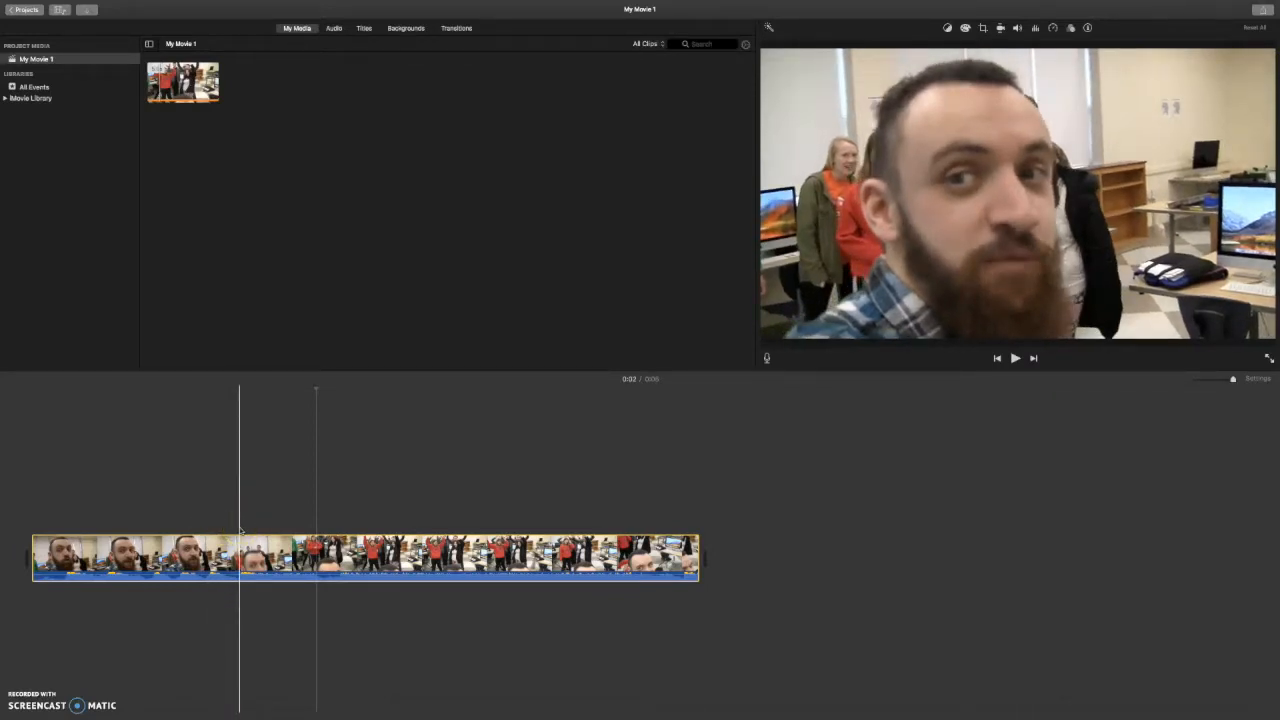
key(cmd+b)
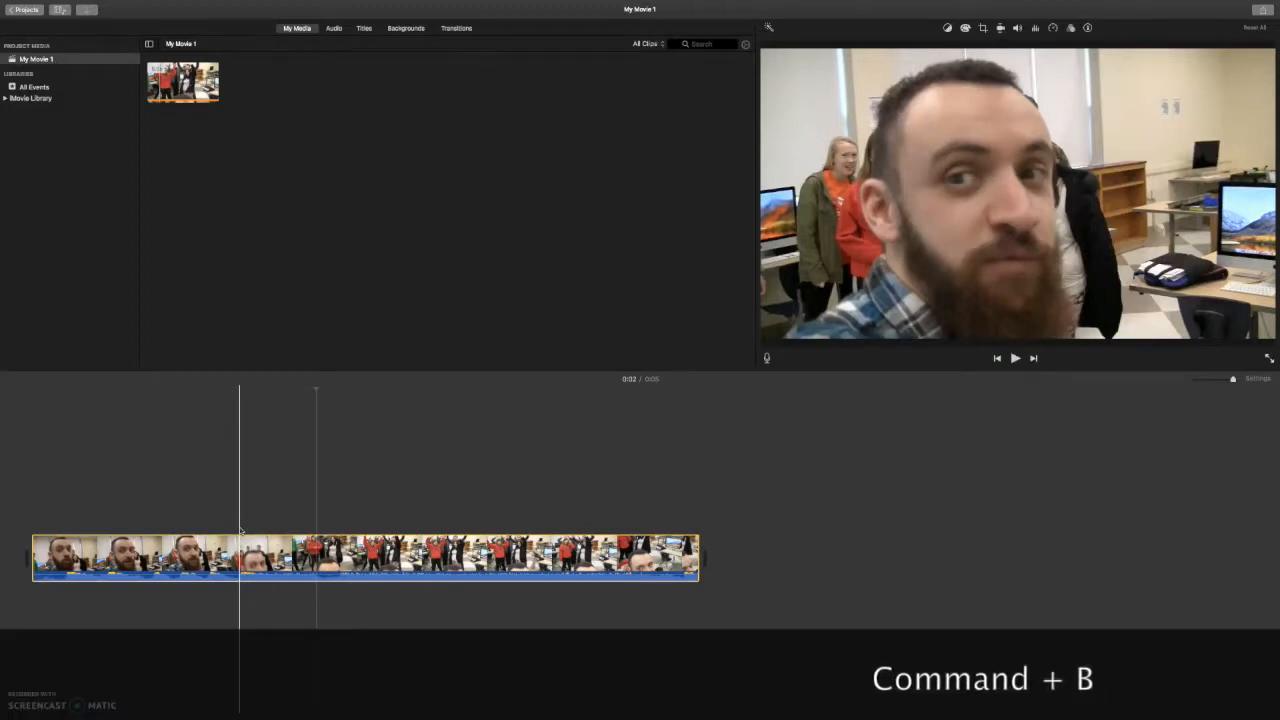
click(199, 600)
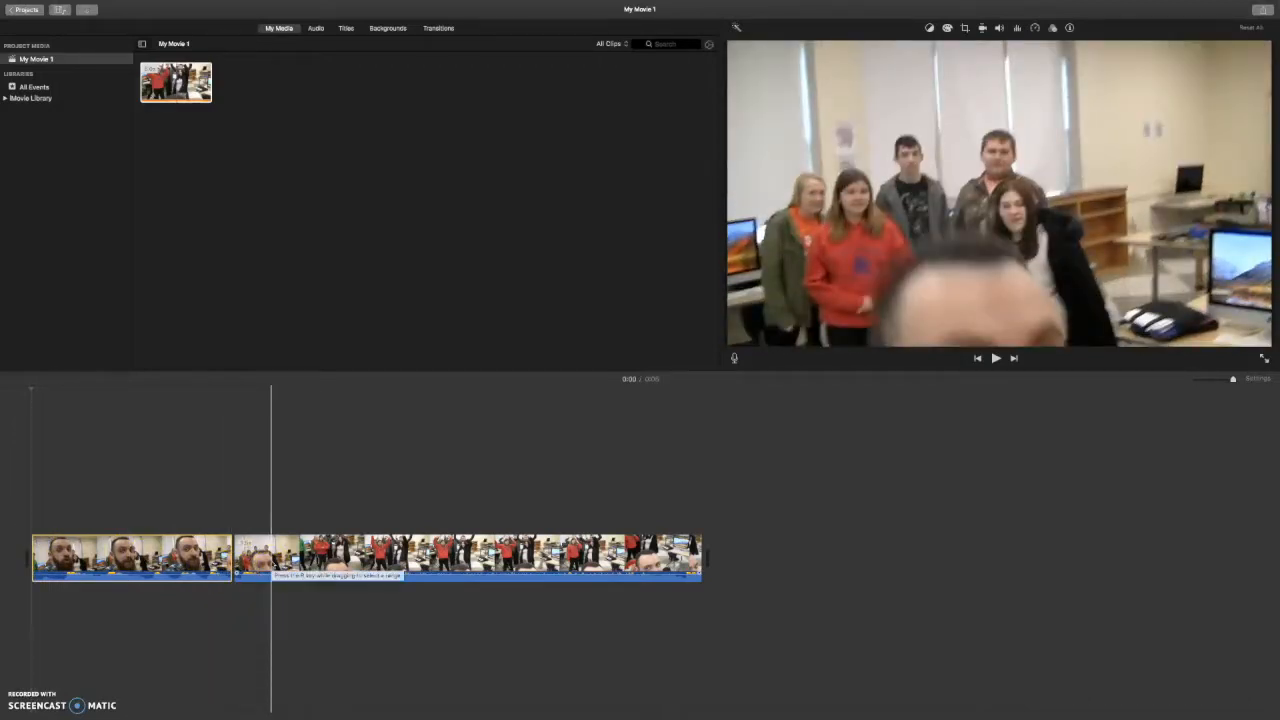
Split the second clip shortly after its start, where the group behind the man is in view, to isolate a short segment
click(271, 564)
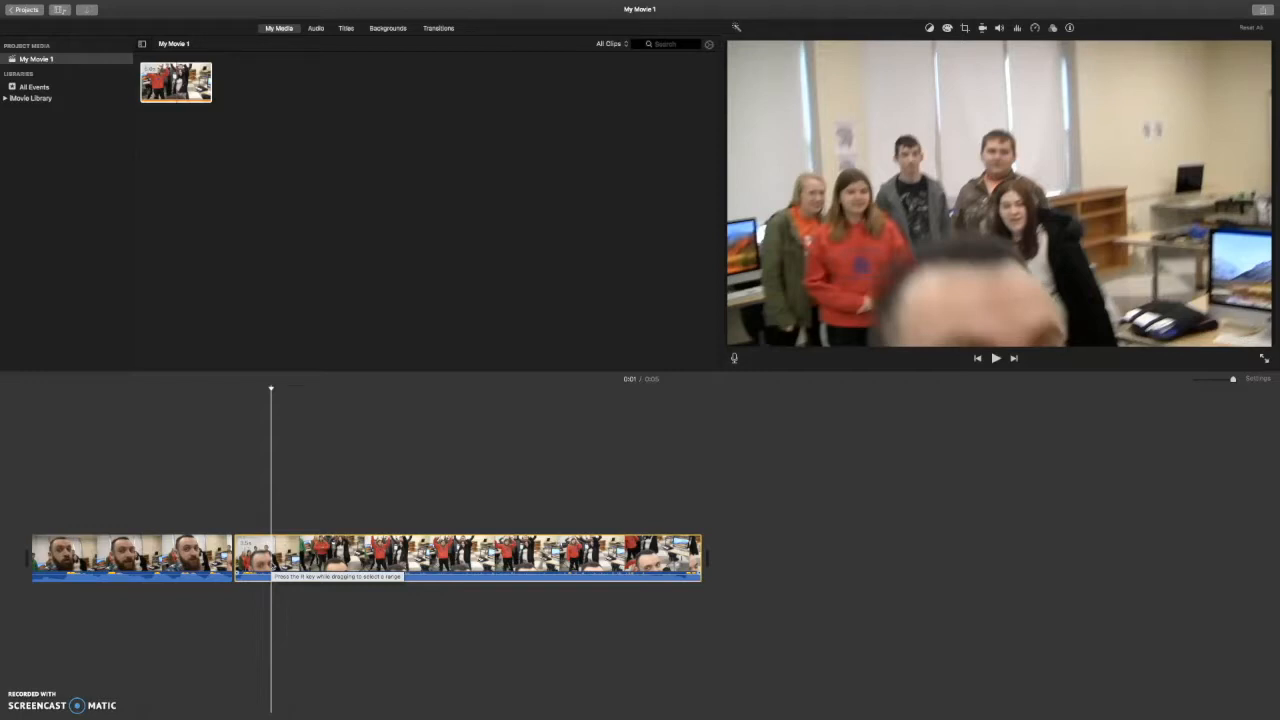
click(262, 570)
drag(262, 570, 275, 568)
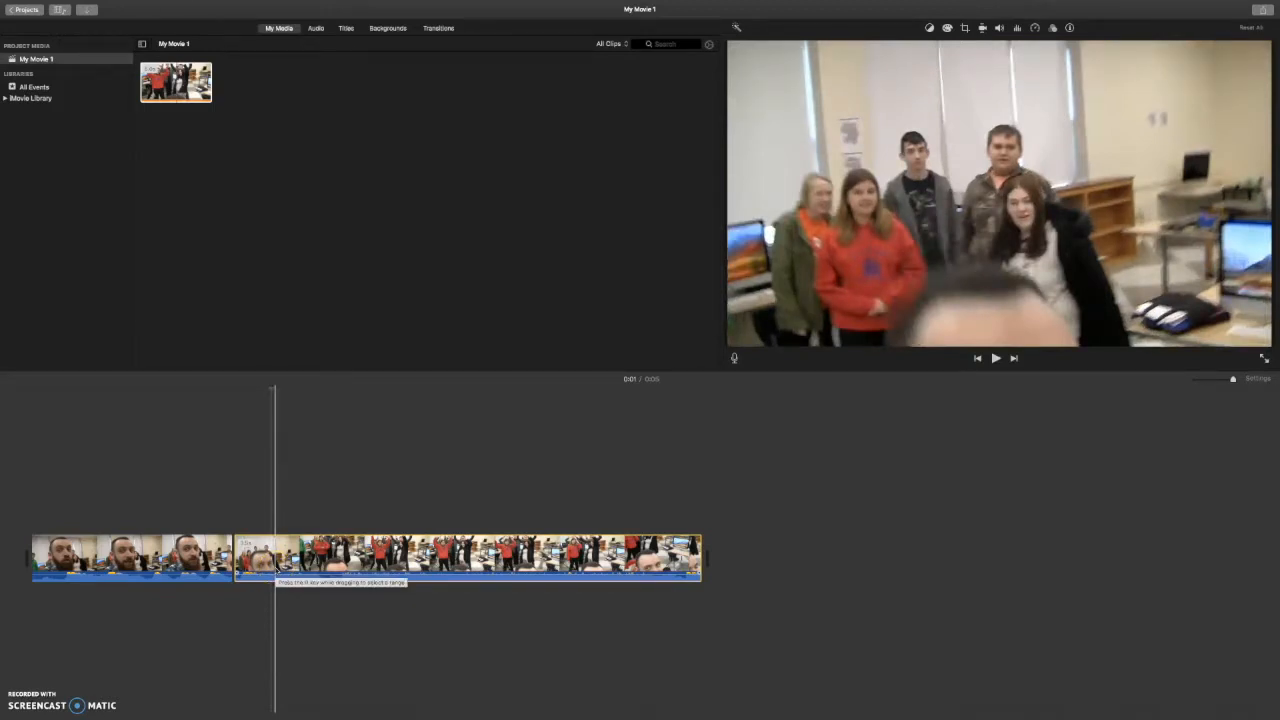
drag(277, 570, 287, 567)
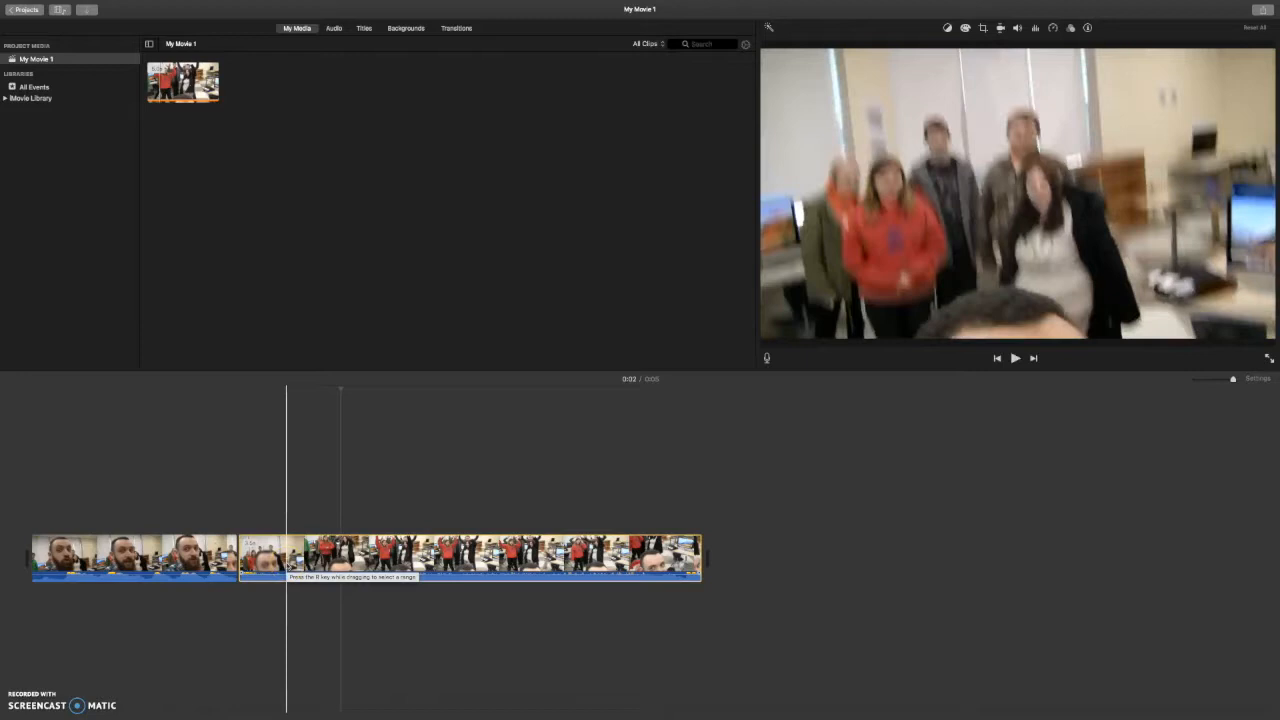
key(super+b)
Play the short middle segment repeatedly to check the action it contains
click(272, 563)
drag(272, 563, 241, 565)
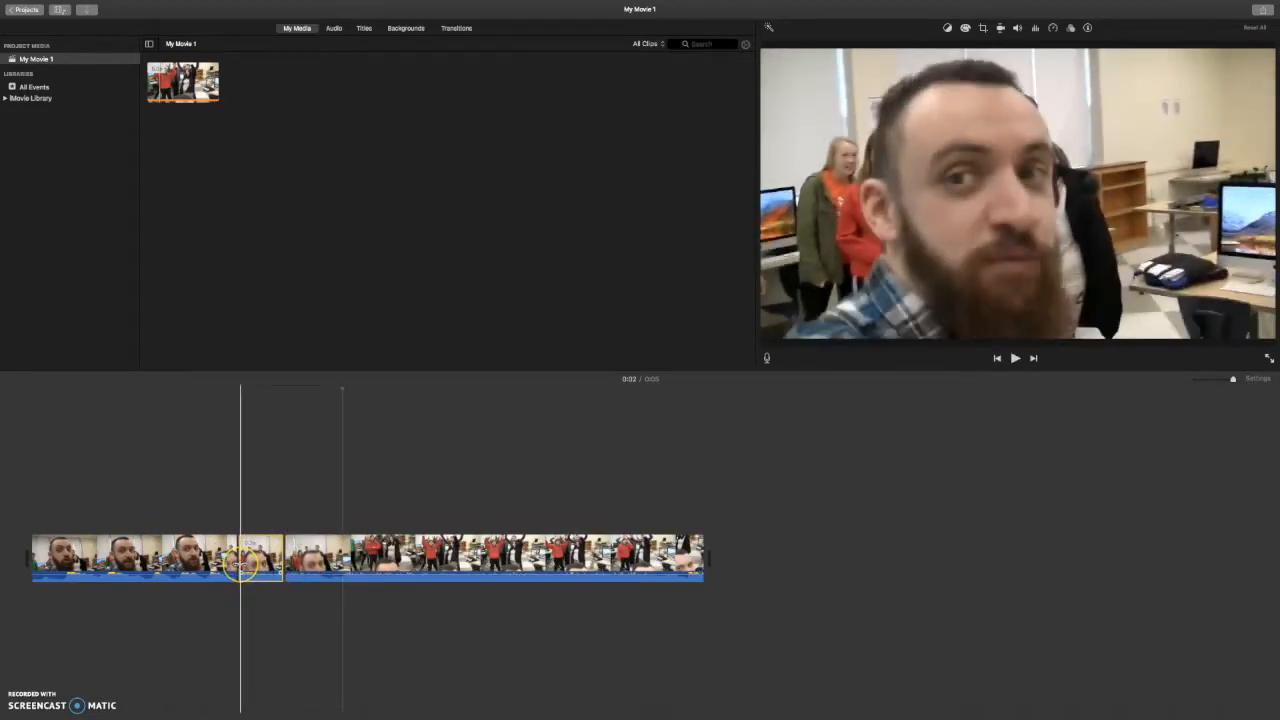
key(space)
key(space)
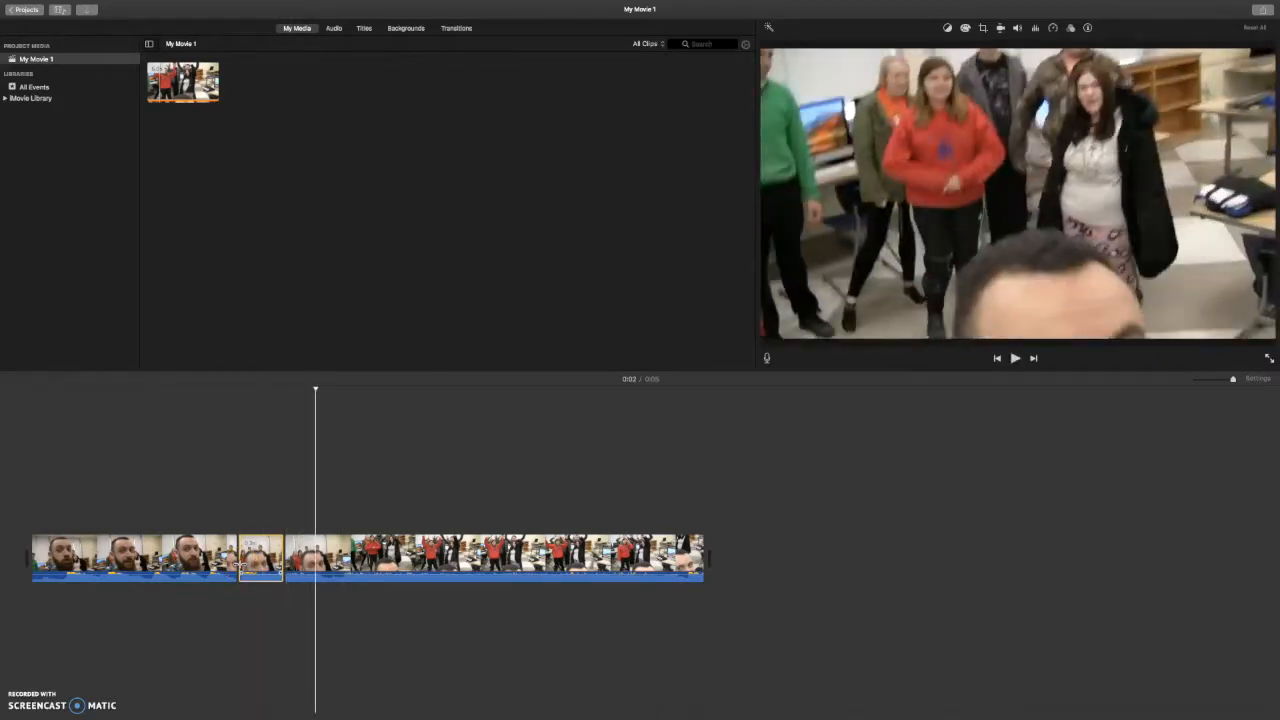
key(space)
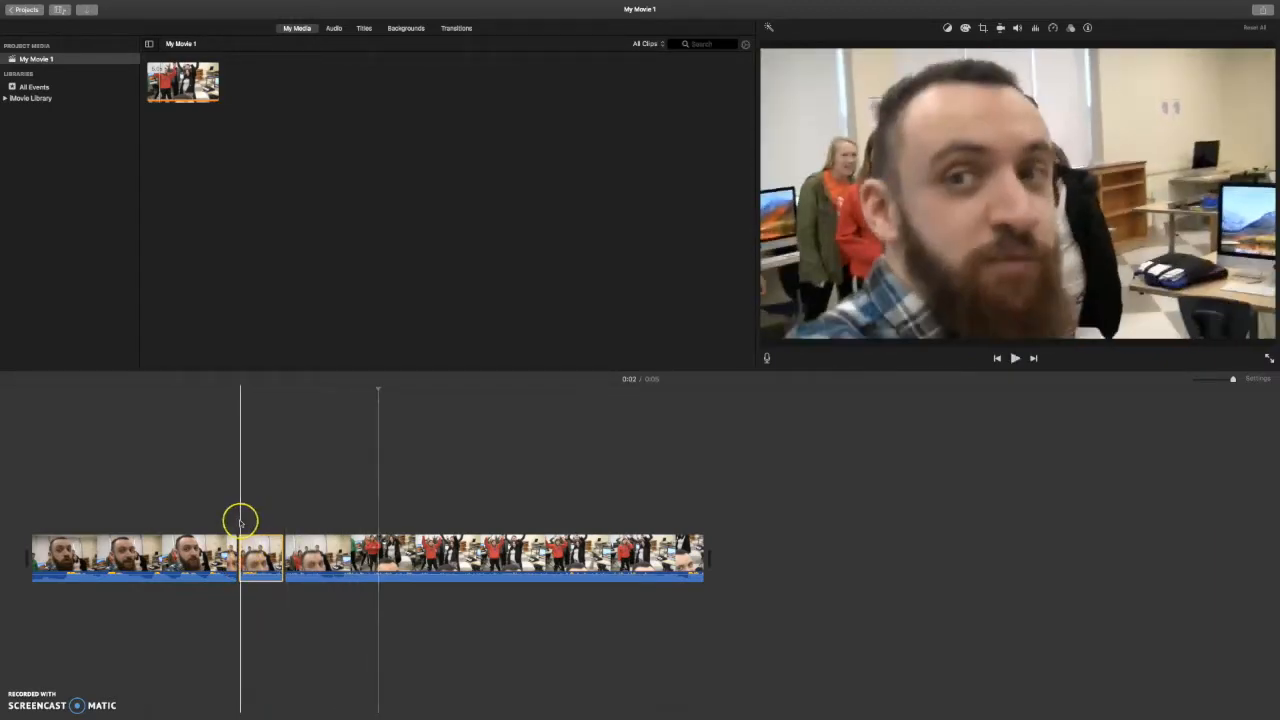
key(space)
key(space)
key(space)
key(space)
key(space)
key(space)
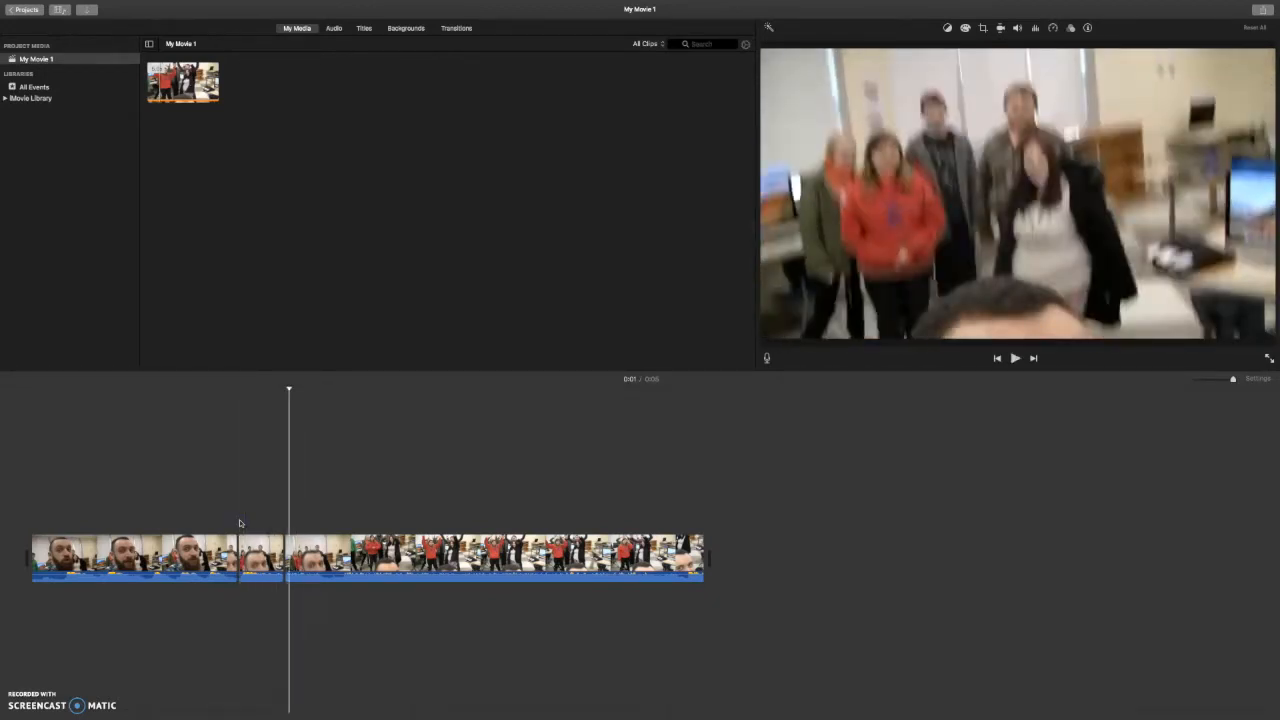
Copy the short middle segment and paste three copies of it at the playhead inside that segment
click(253, 550)
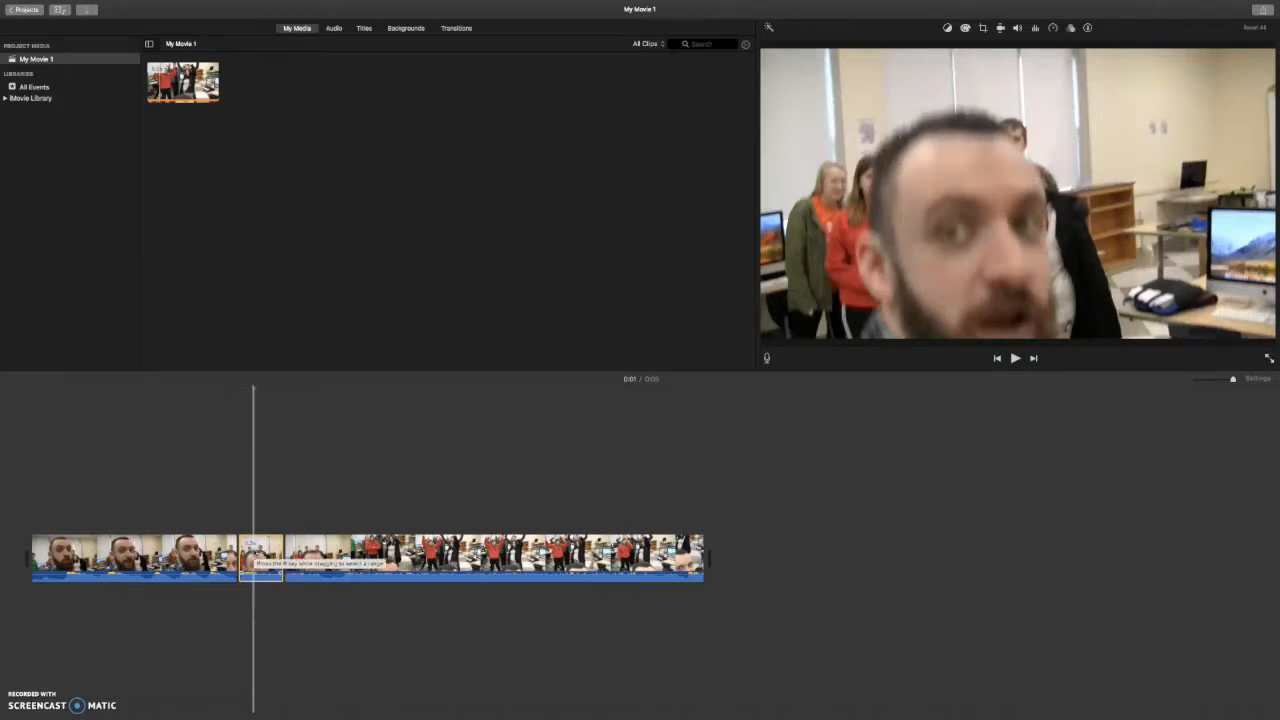
key(super+c)
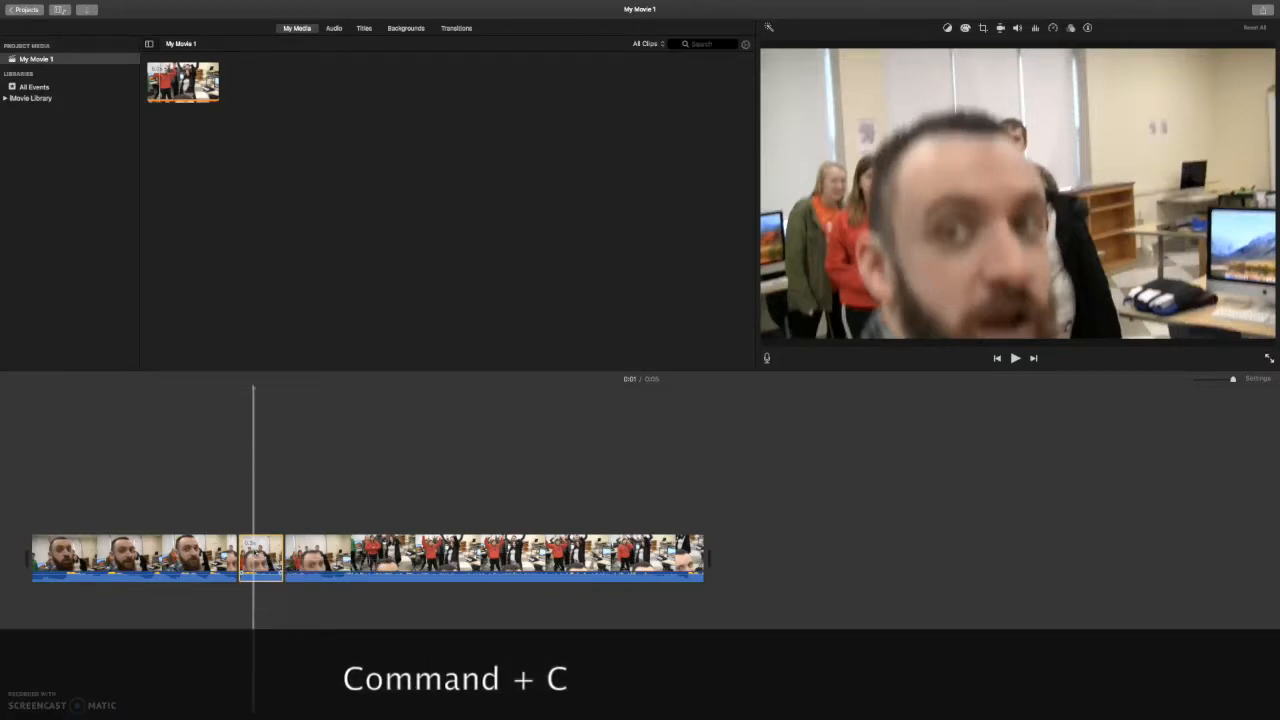
key(super+v)
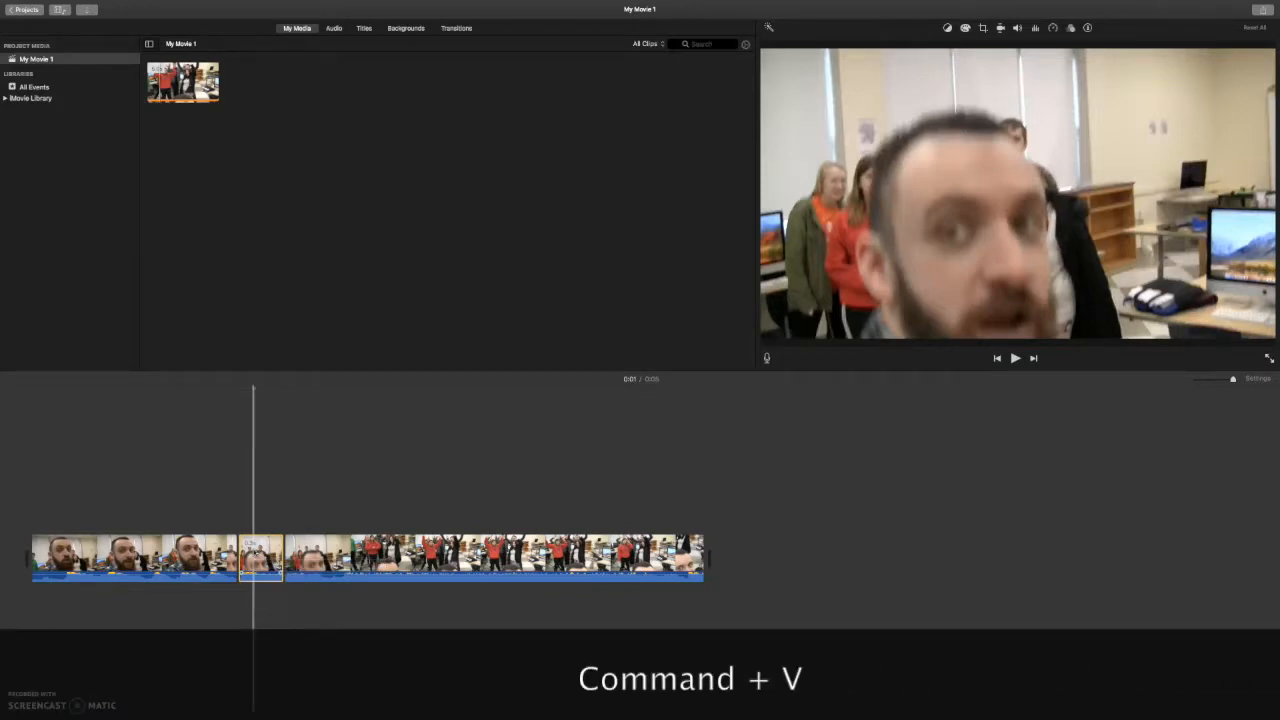
key(super+v)
key(super+v)
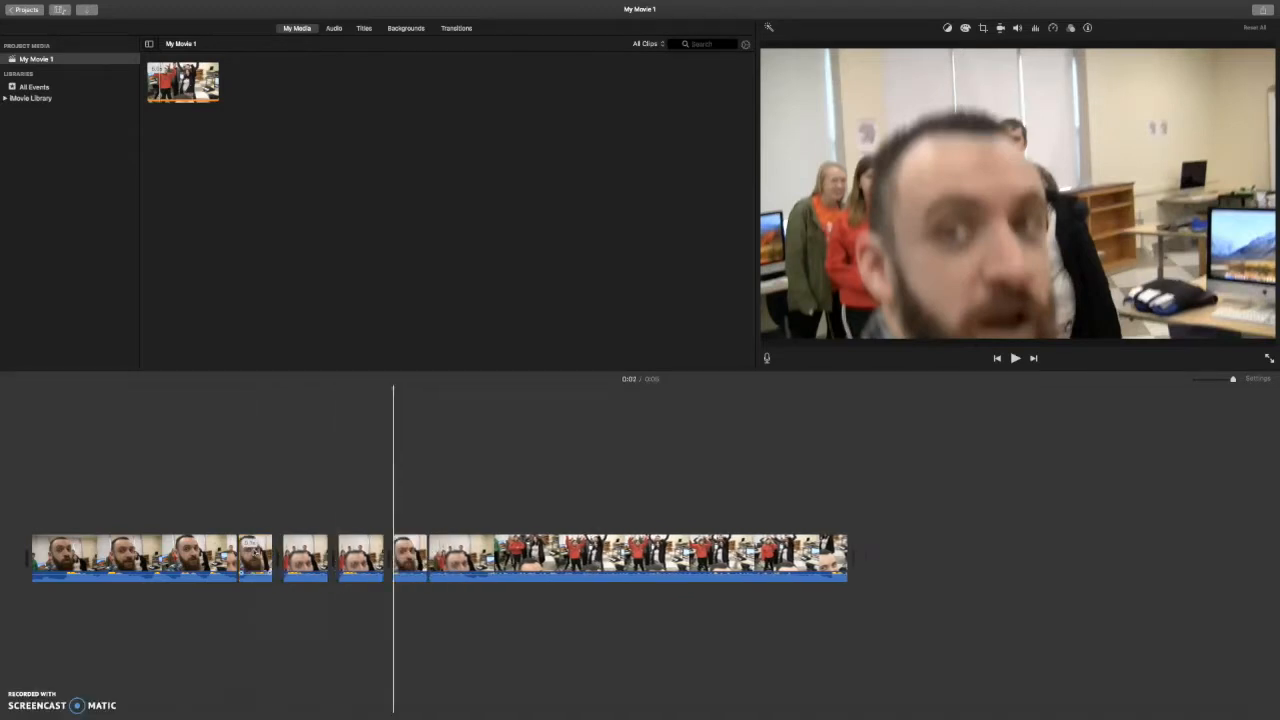
key(super+v)
click(306, 491)
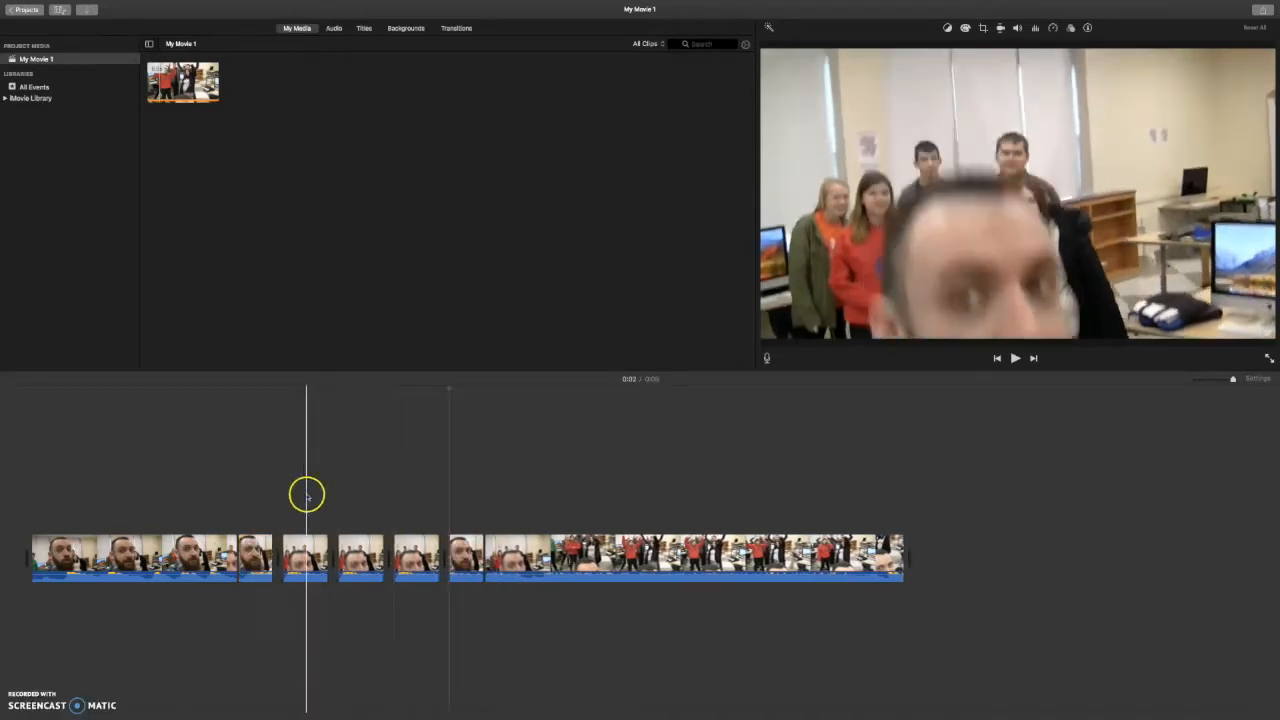
Play the sequence from shortly before the pasted copies, and inspect the repeated segments and the clips around them
click(206, 497)
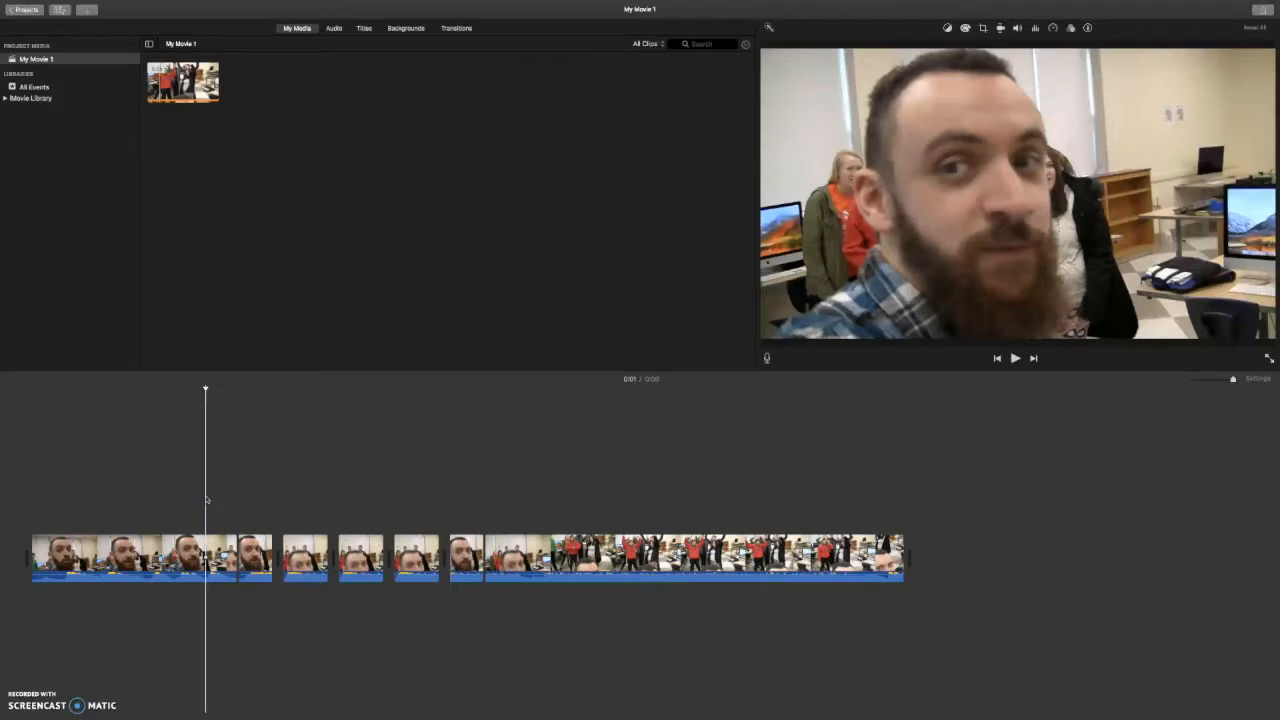
key(space)
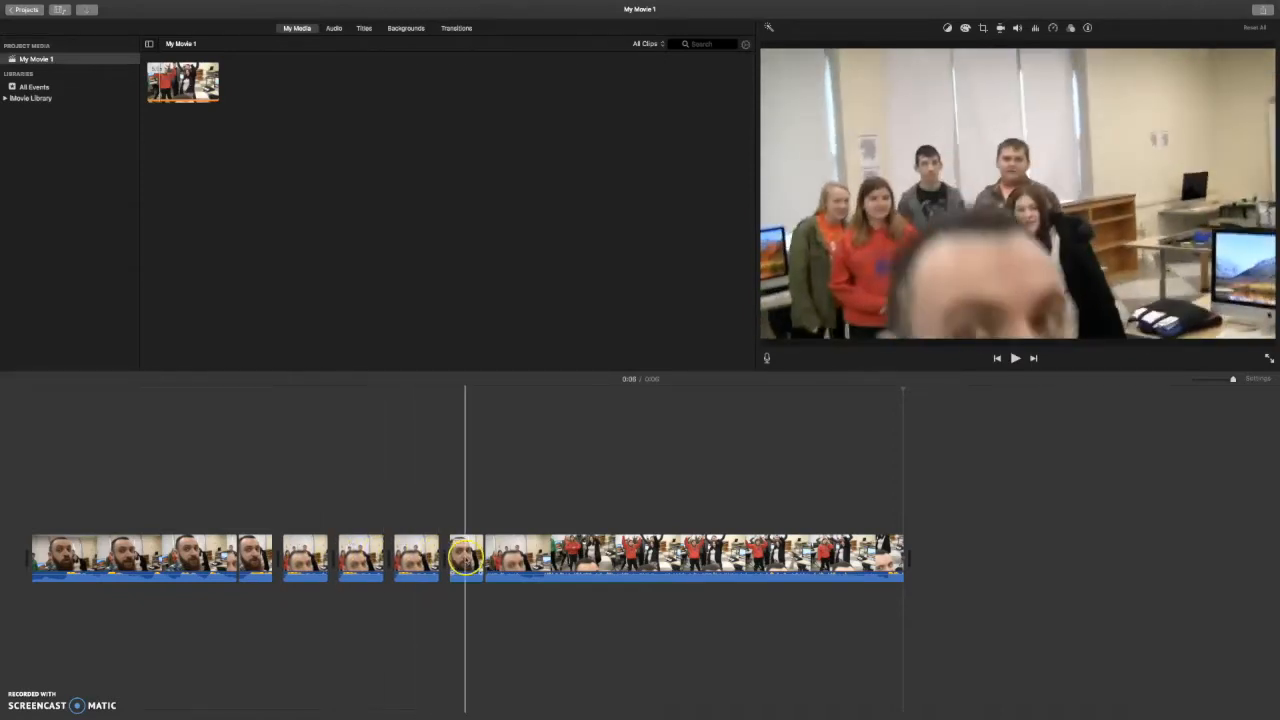
click(355, 613)
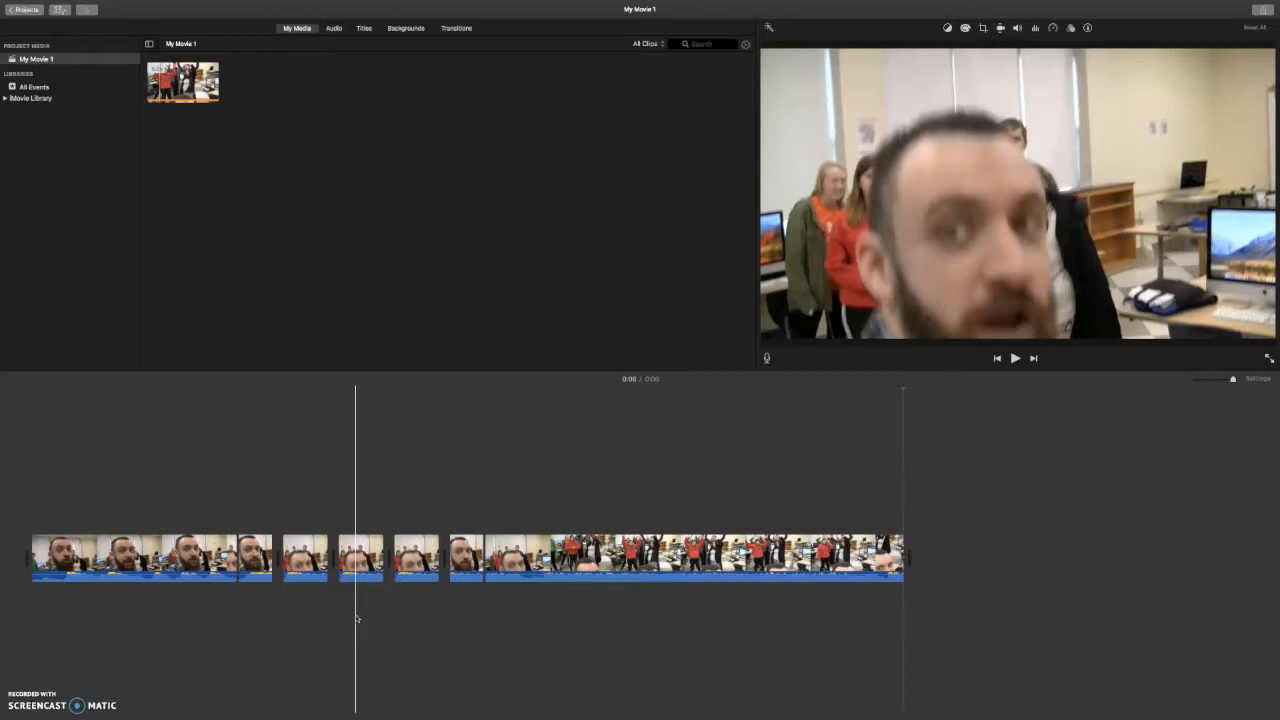
click(500, 594)
click(517, 560)
click(463, 558)
click(355, 564)
click(380, 640)
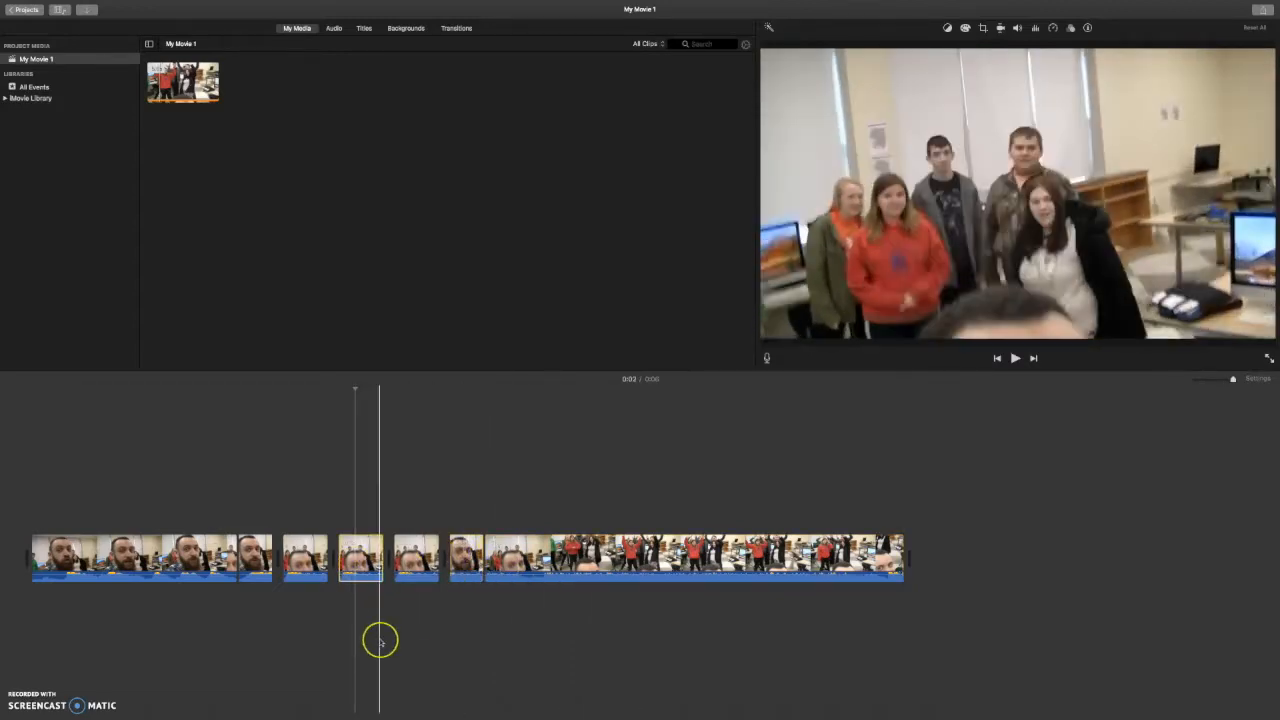
Delete the two leftover pieces of the split short segment, one before and one after the three pasted copies
click(264, 568)
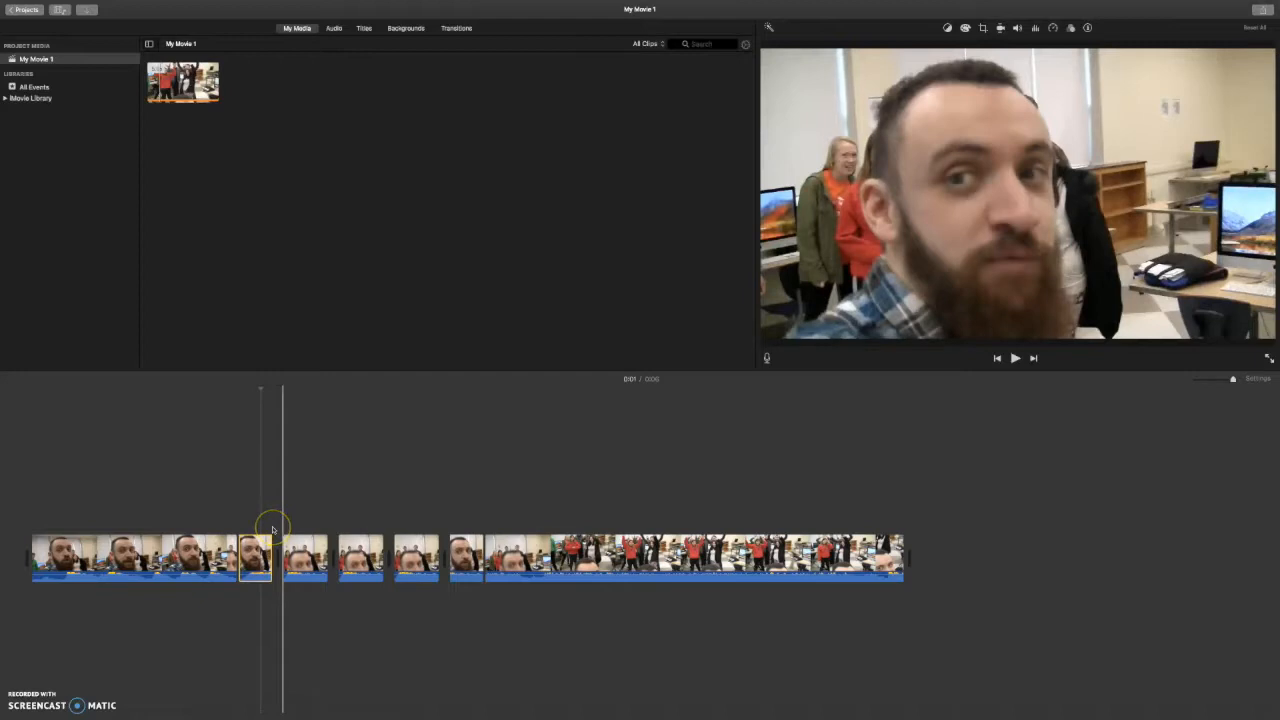
key(Delete)
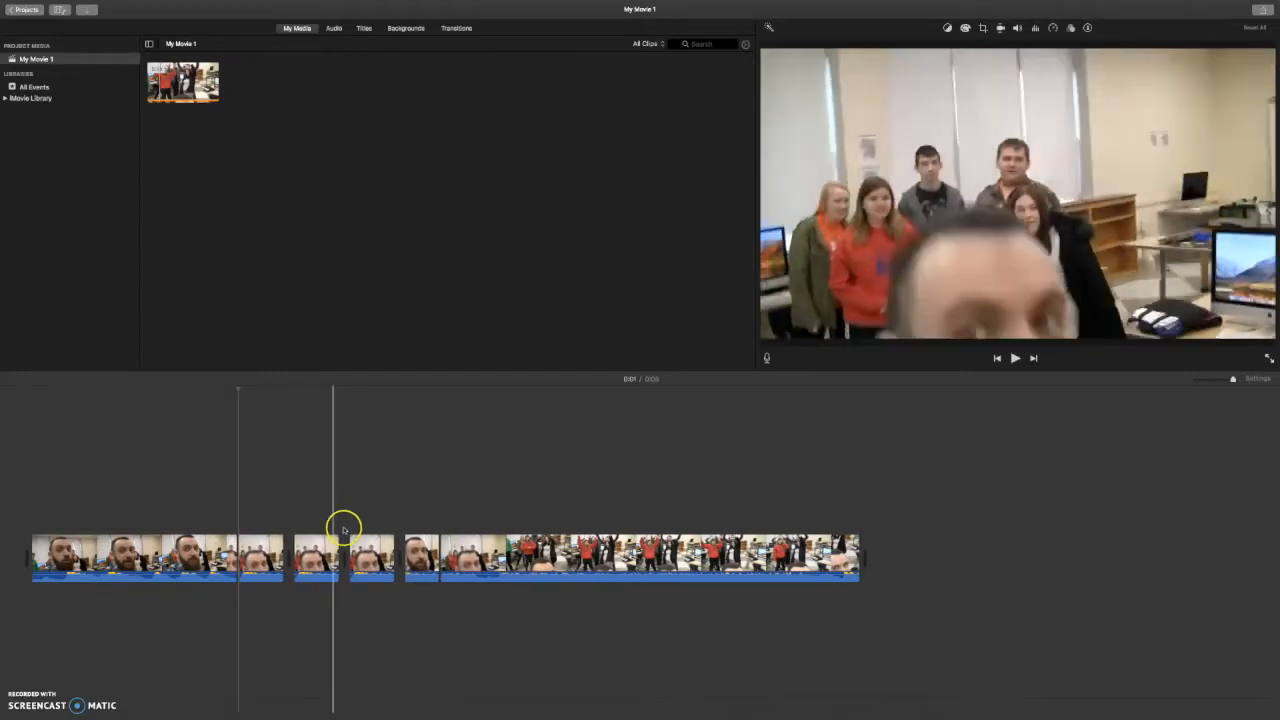
click(415, 556)
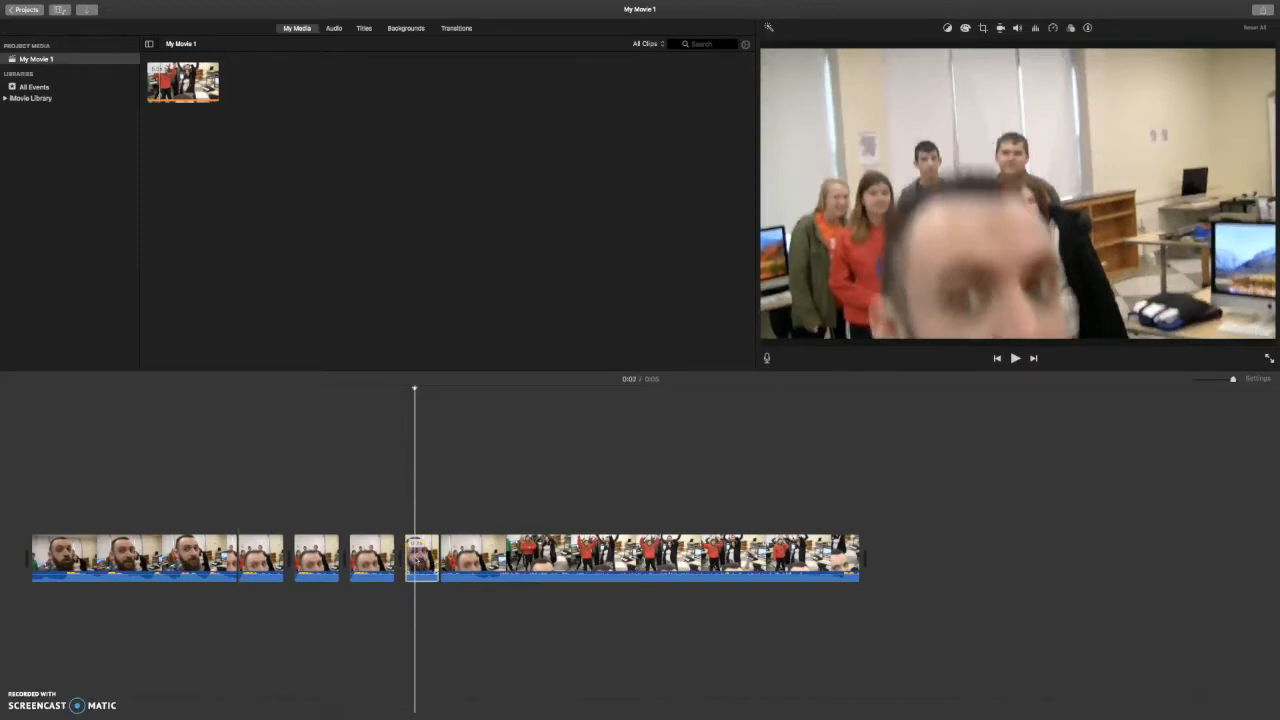
key(Delete)
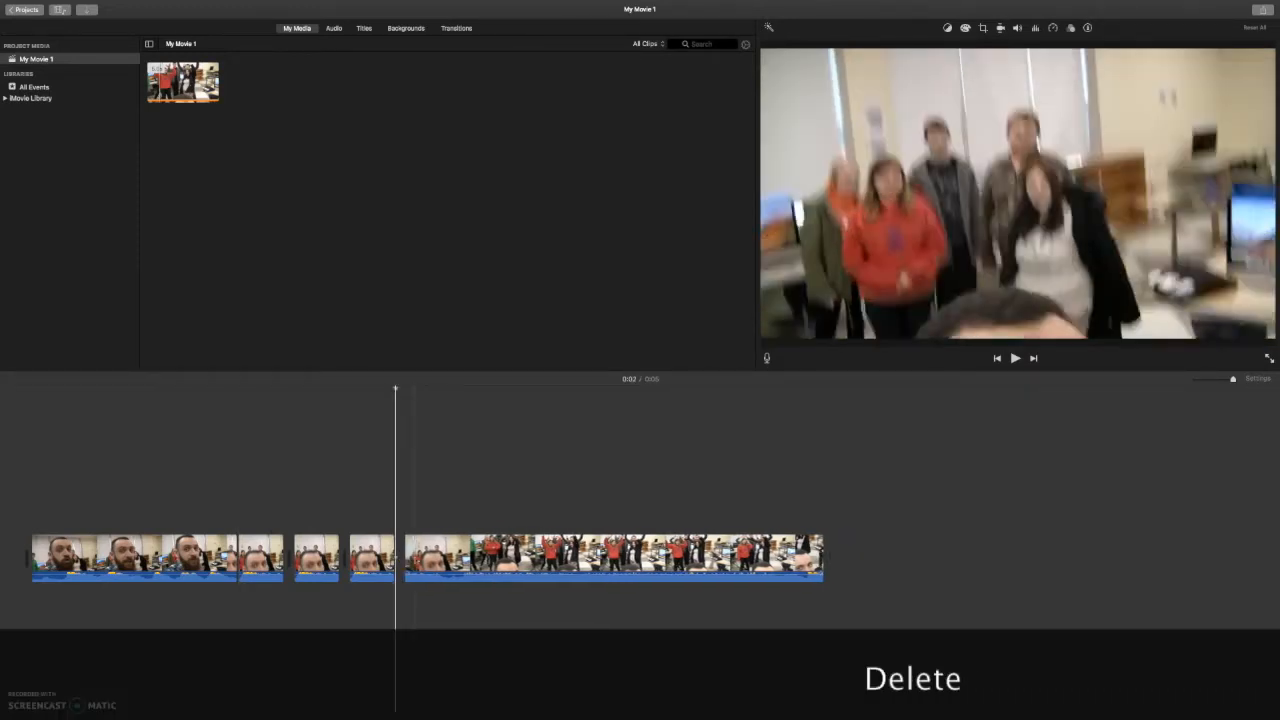
Lower the sound volume and play the edited sequence from the beginning to check the repeated moment
key(XF86AudioLowerVolume)
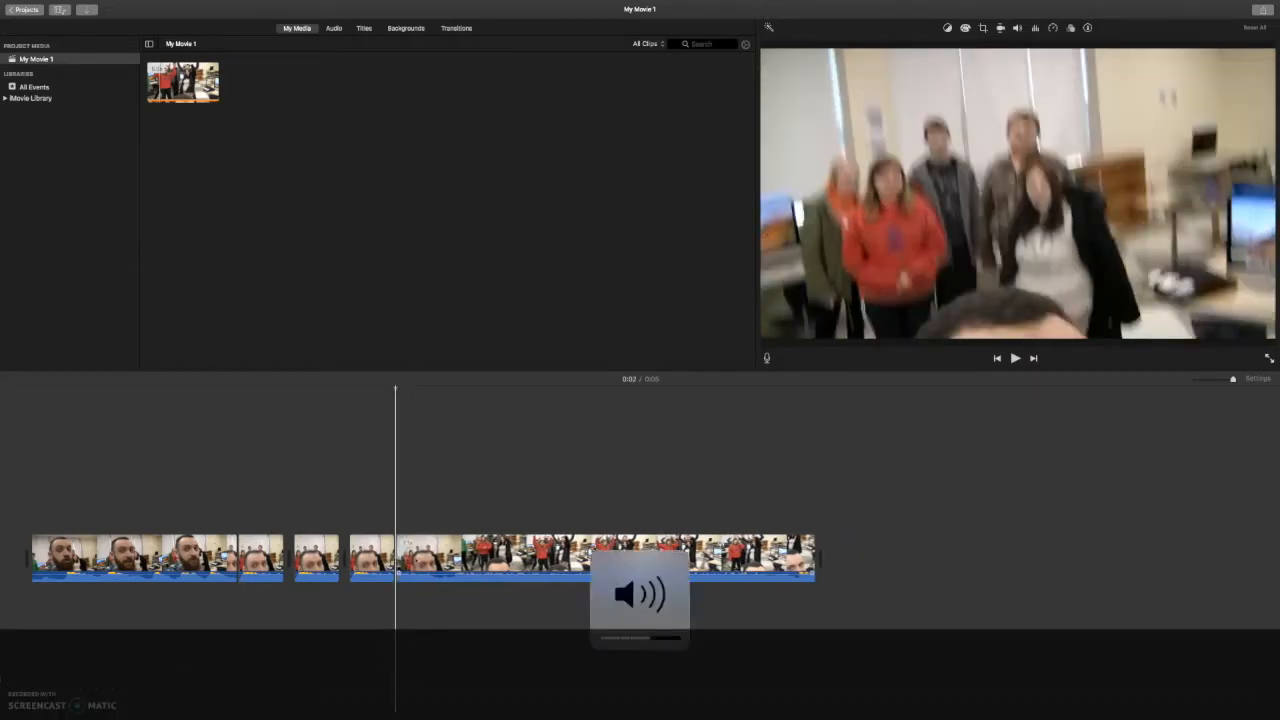
key(XF86AudioMute)
key(XF86AudioMute)
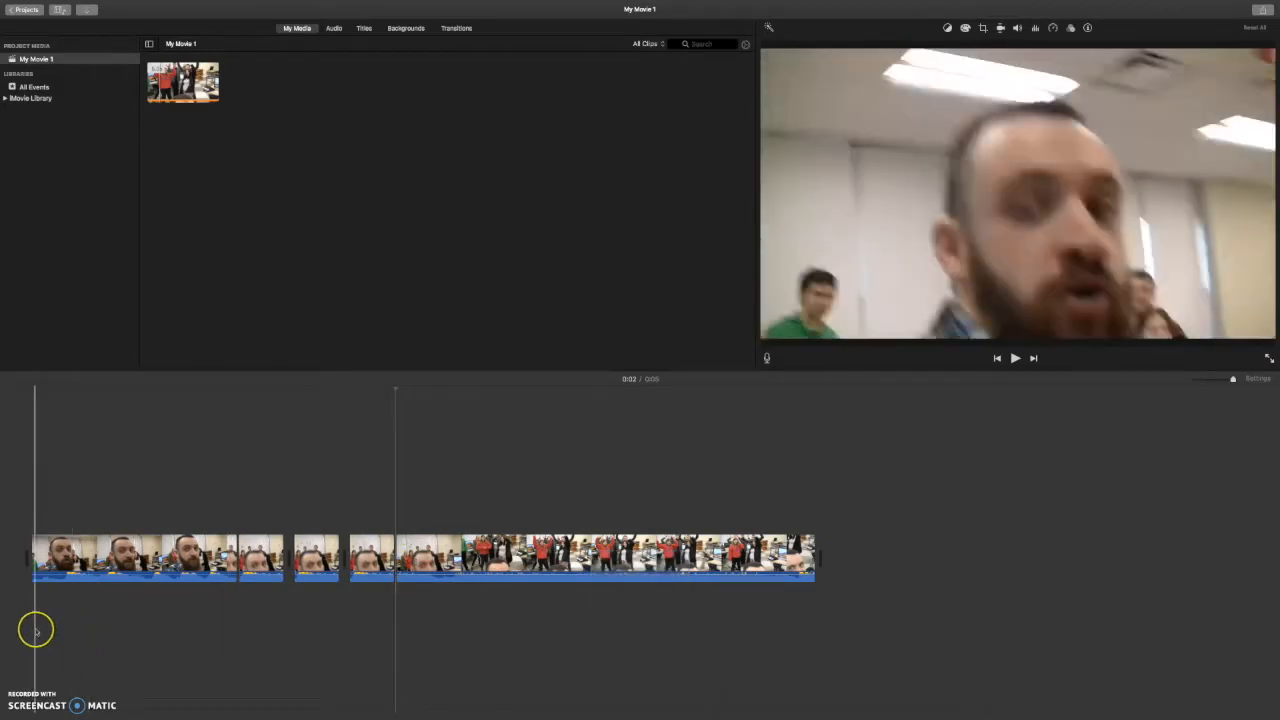
key(space)
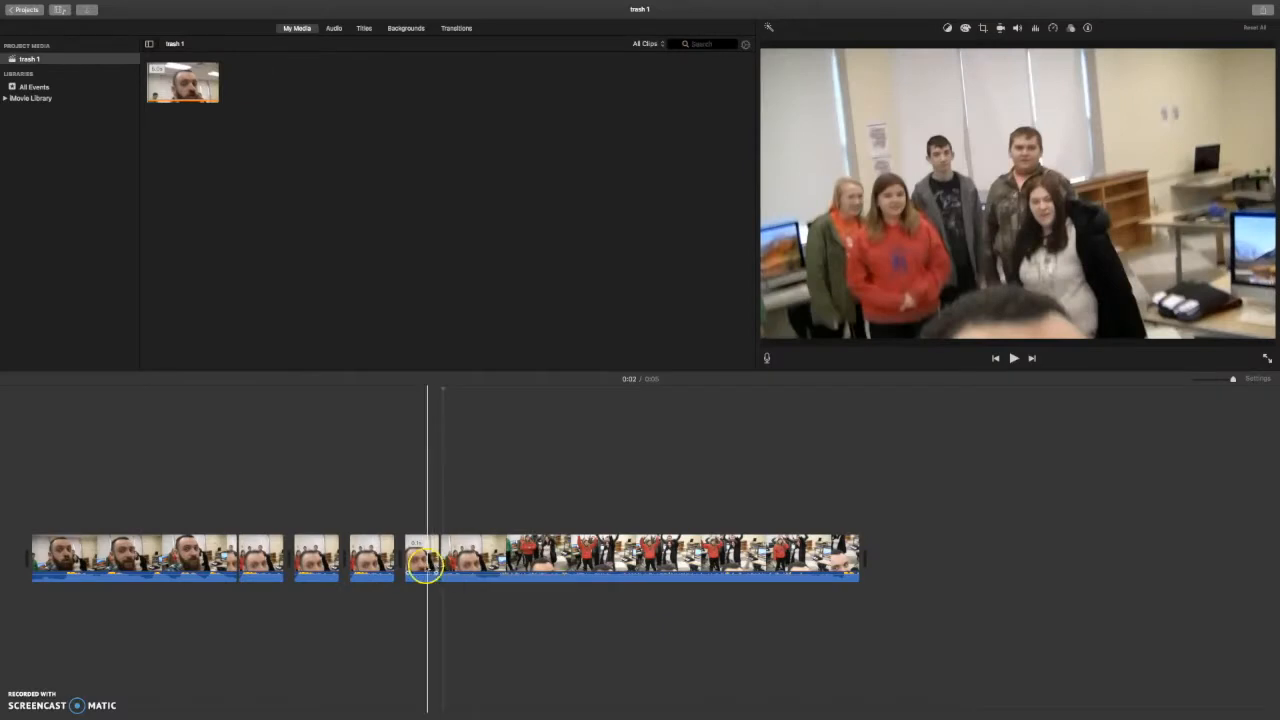
Try to move the long last clip beneath the main row of clips as an audio track and play the sequence
click(384, 565)
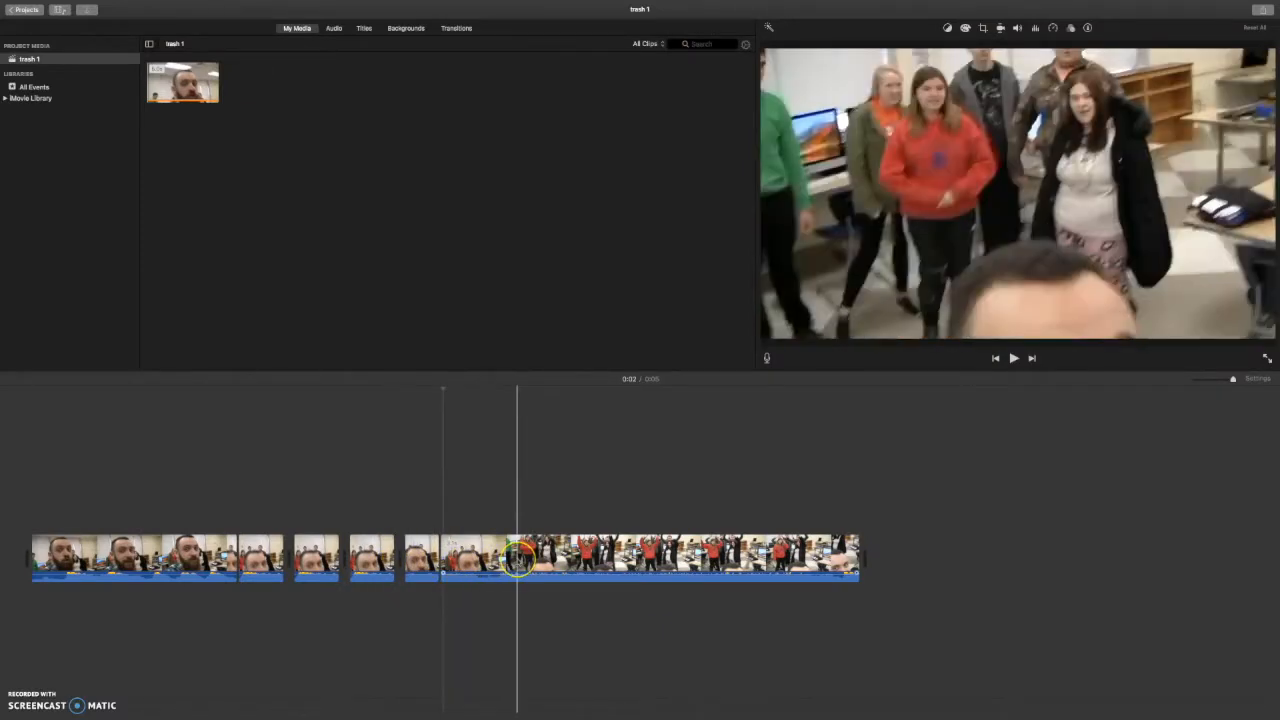
click(517, 558)
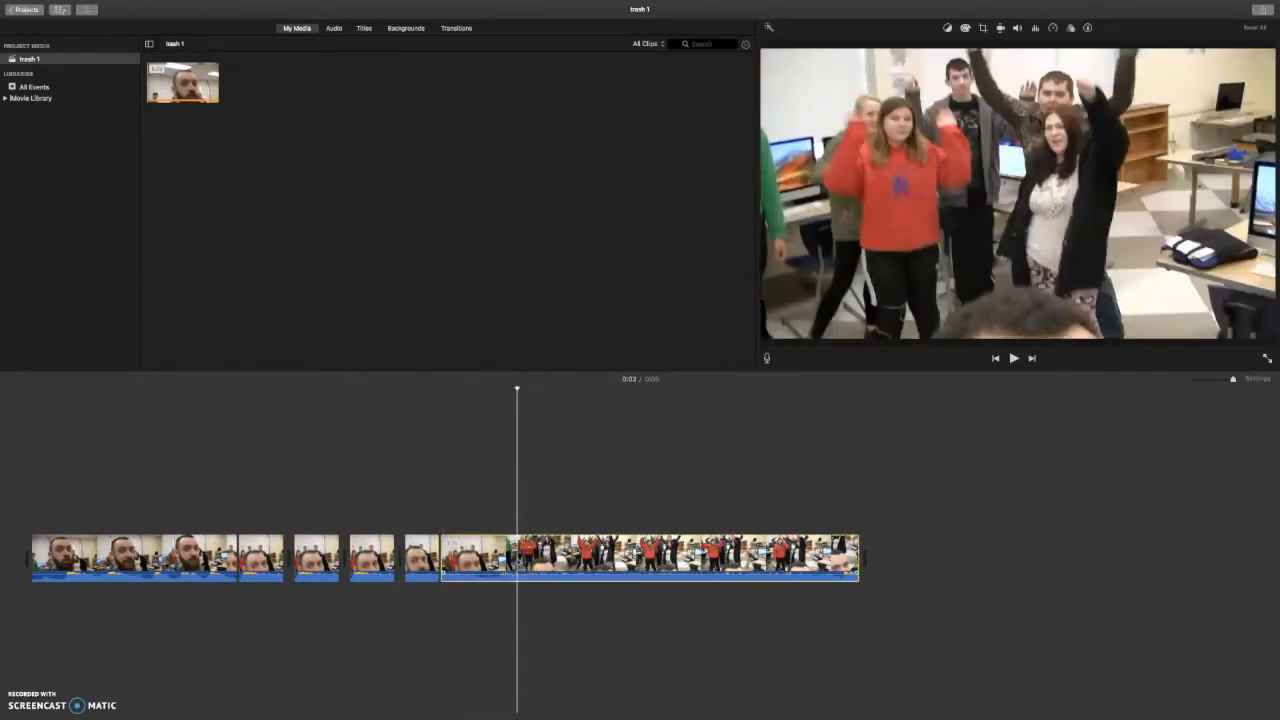
drag(517, 561, 517, 612)
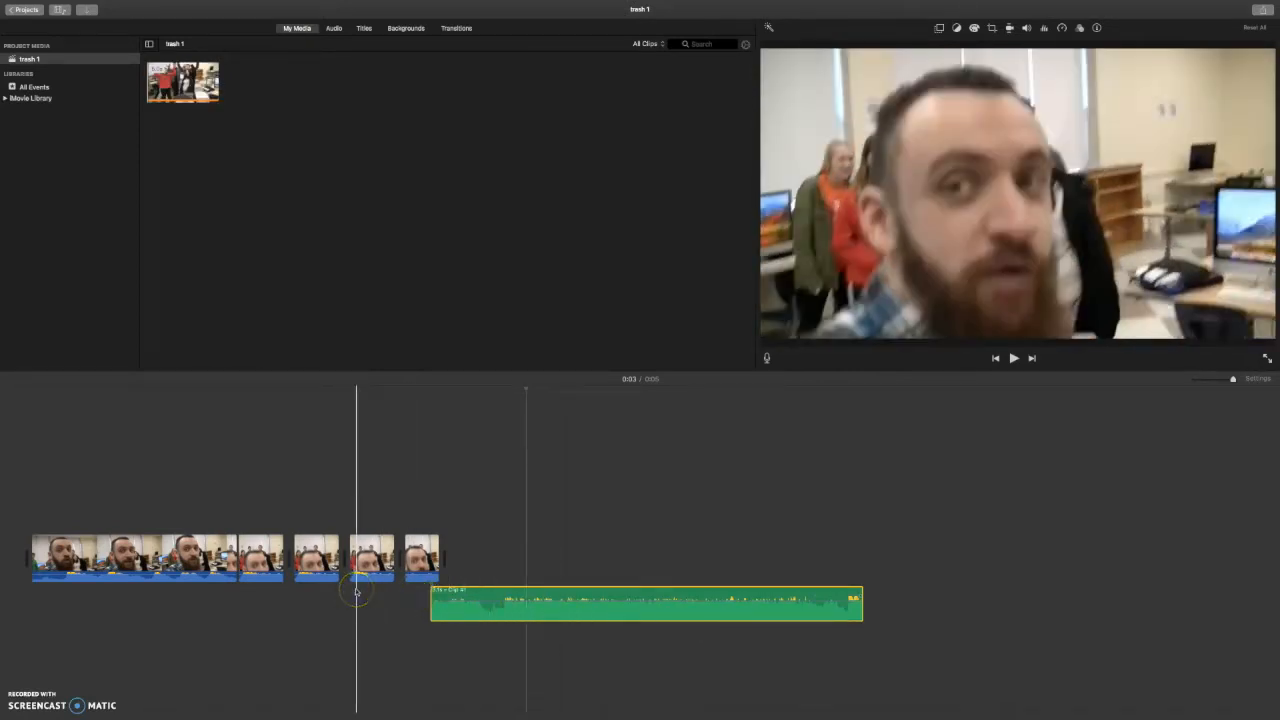
key(space)
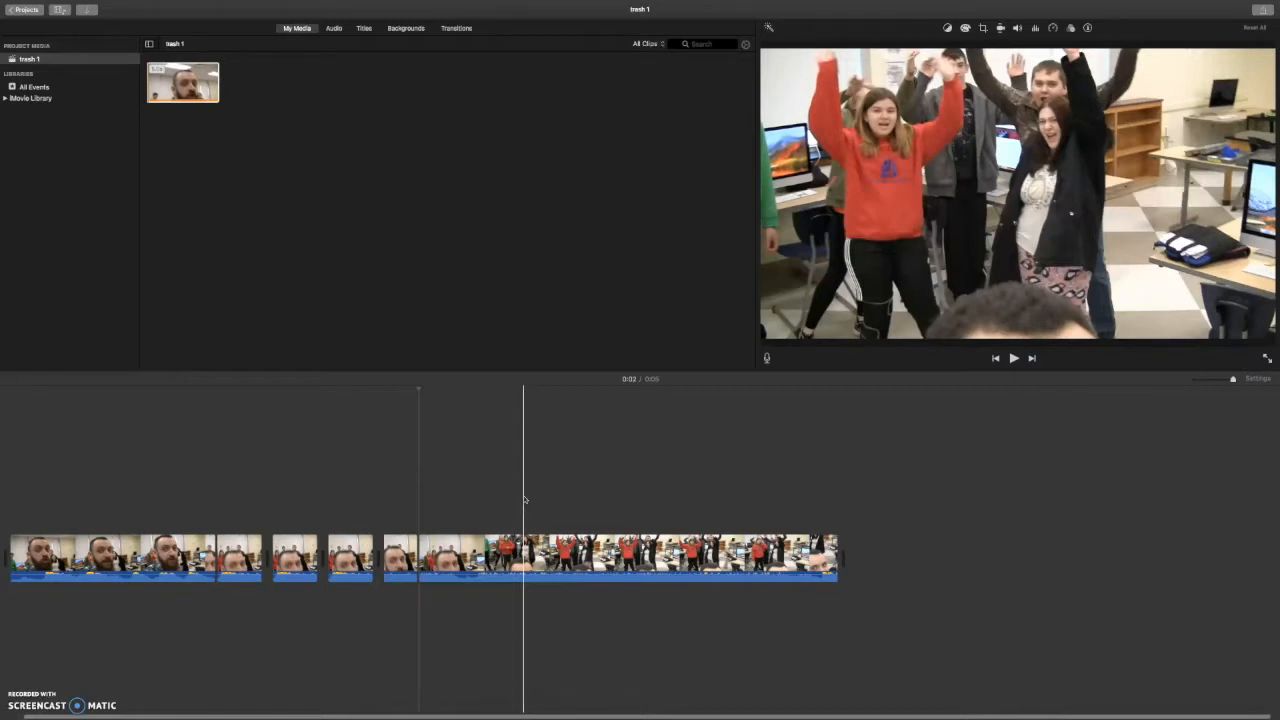
Set the speed of the long last clip to Slow and play it from its start to check the effect
click(520, 545)
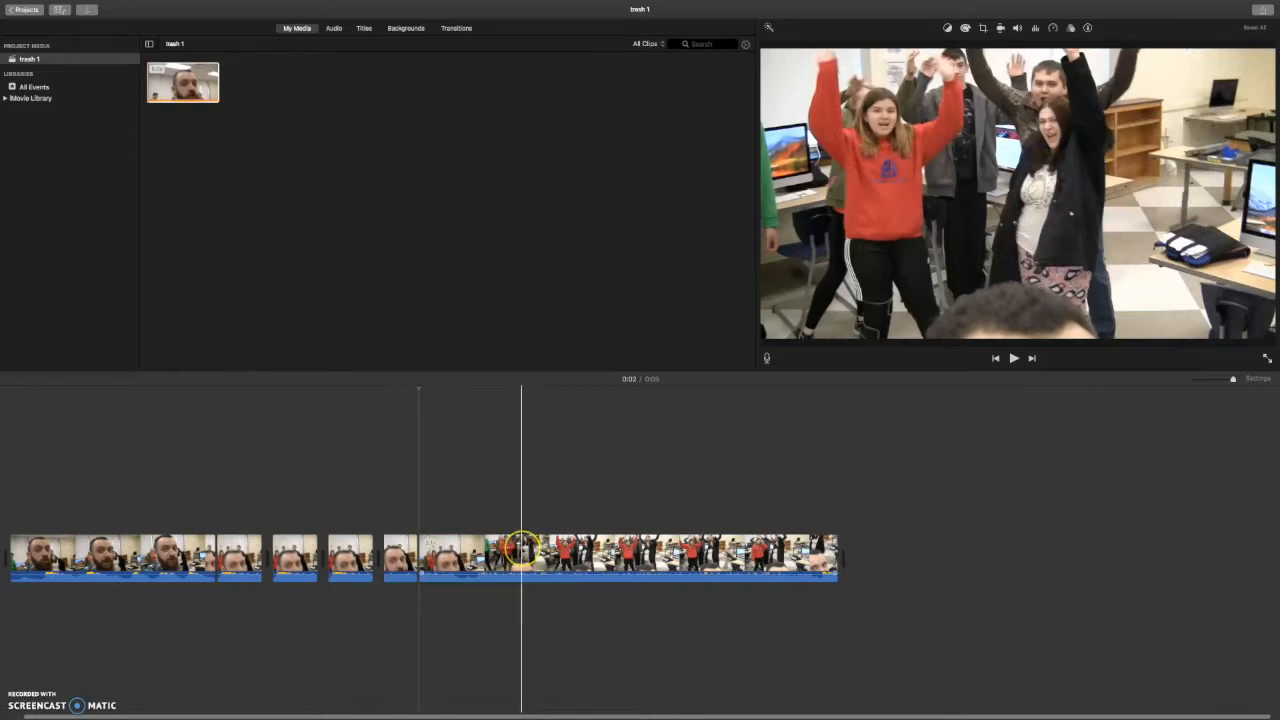
click(521, 546)
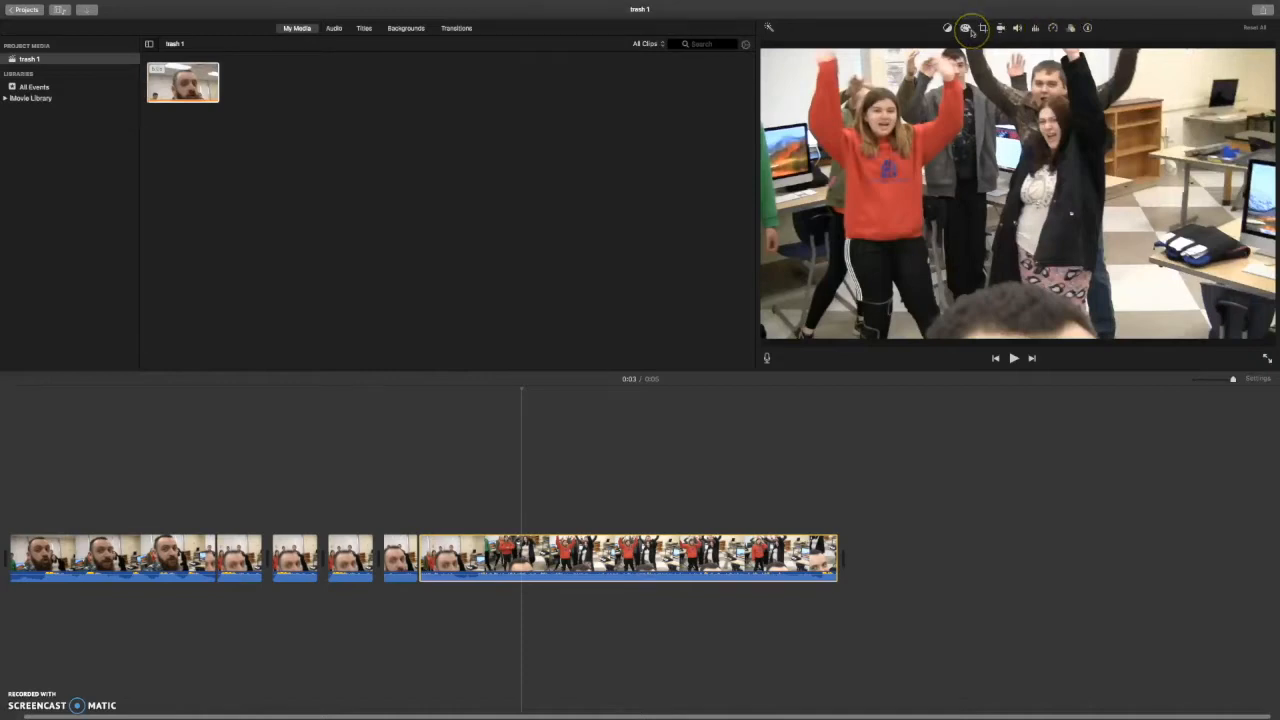
click(1053, 30)
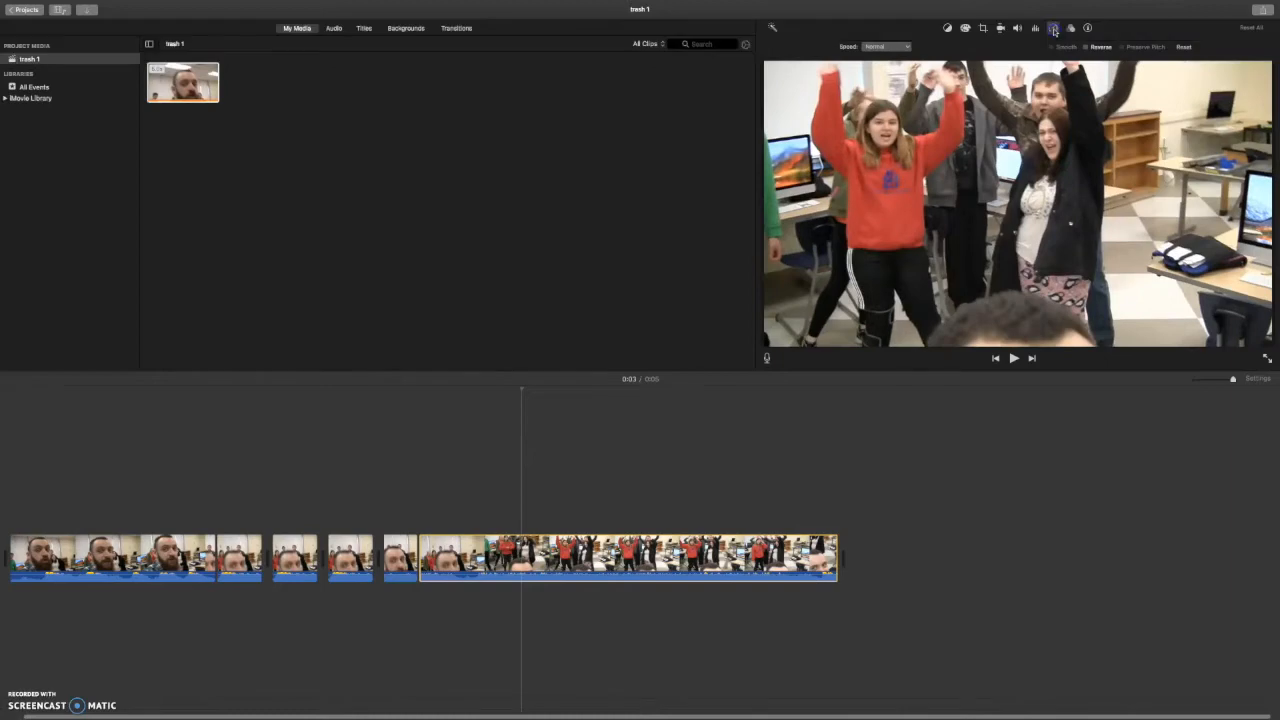
click(906, 48)
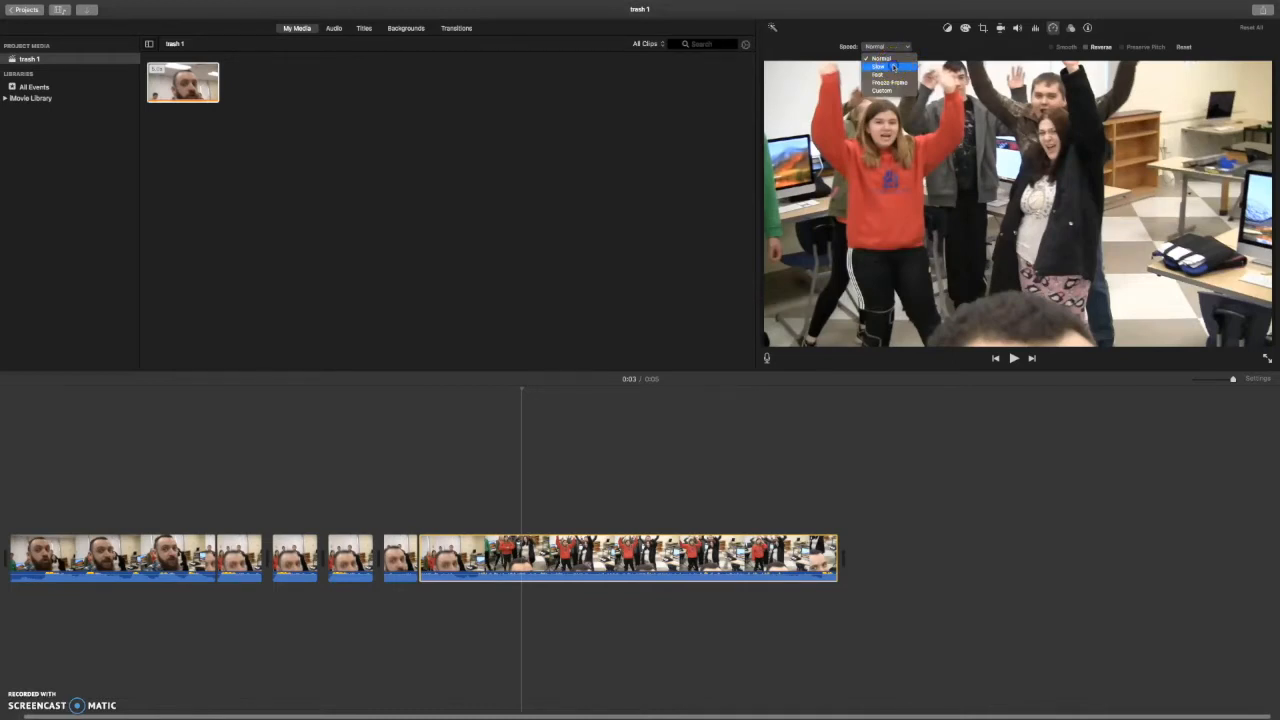
click(893, 67)
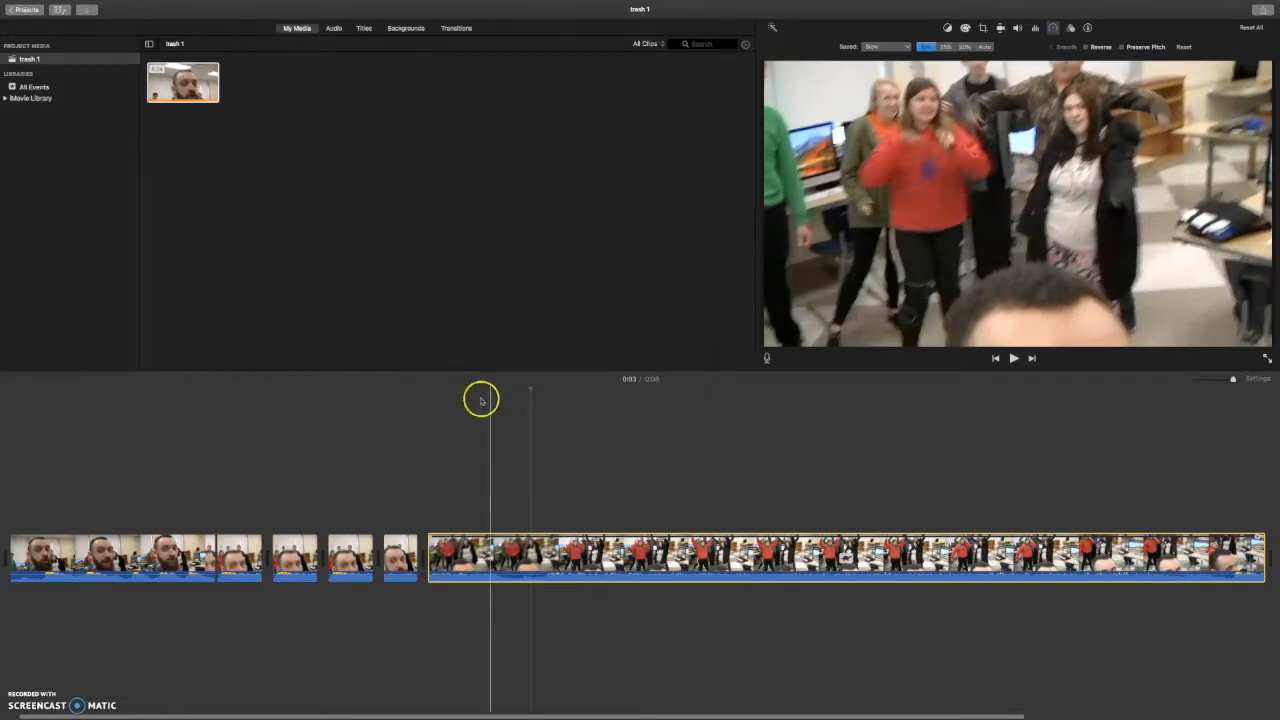
click(438, 465)
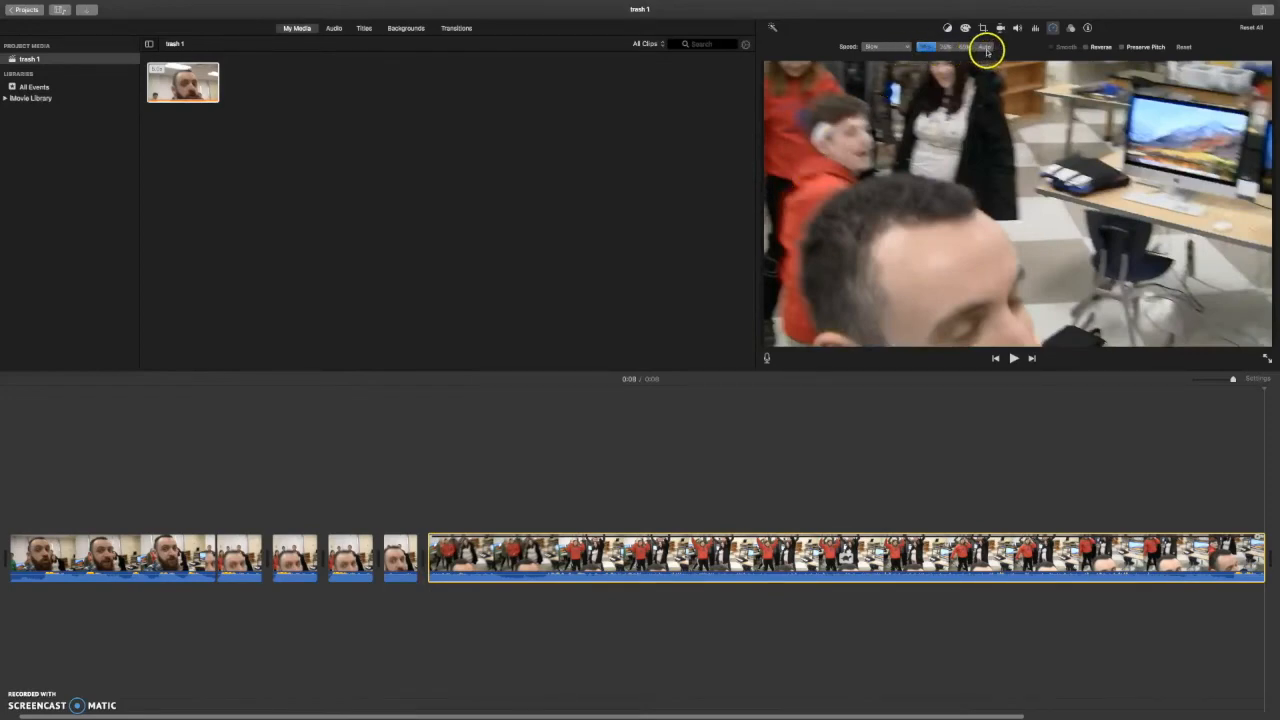
Change the speed of the long last clip to Fast
click(885, 47)
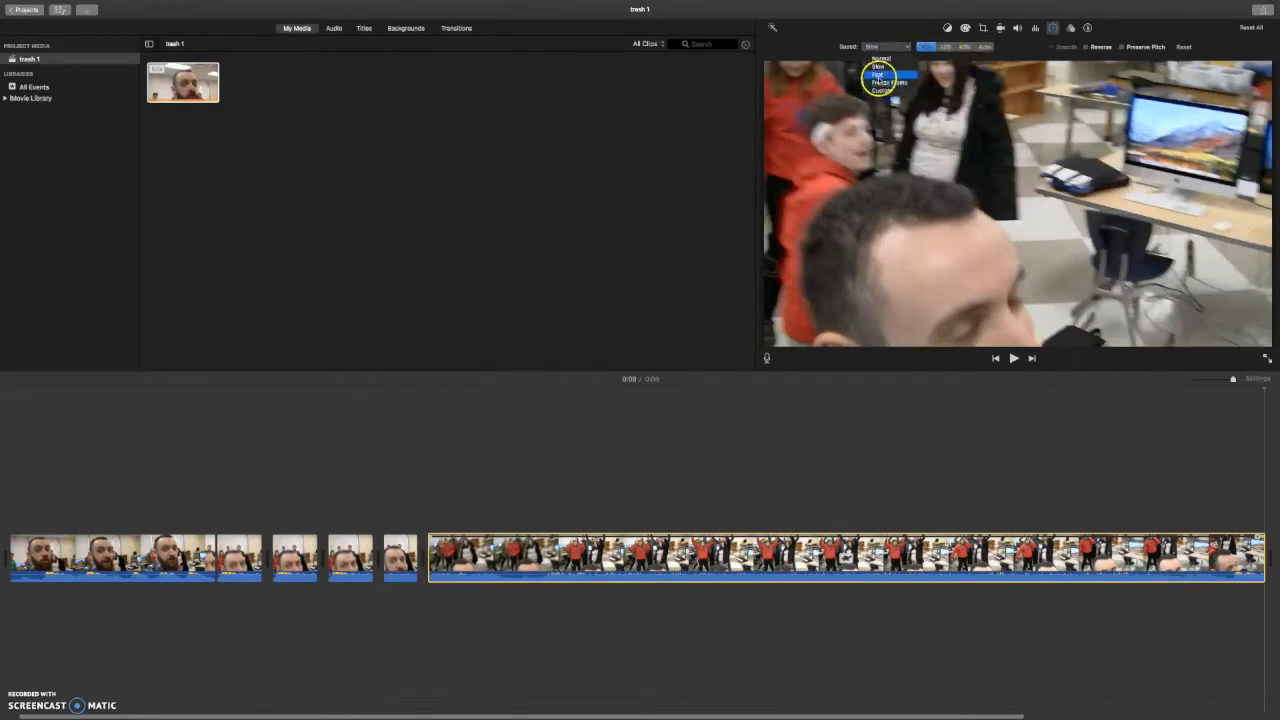
click(879, 75)
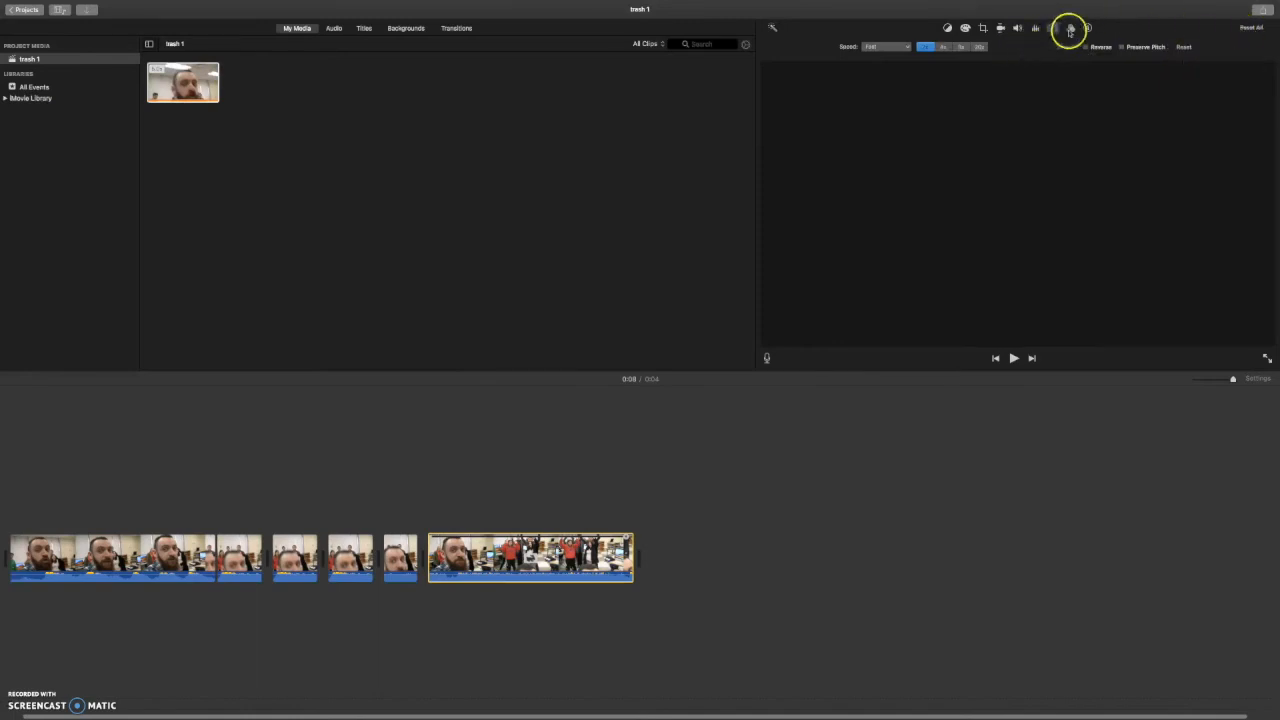
Review the last clip's filter and audio effect, cropping and colour correction settings, and the option to reset all adjustments
click(1071, 28)
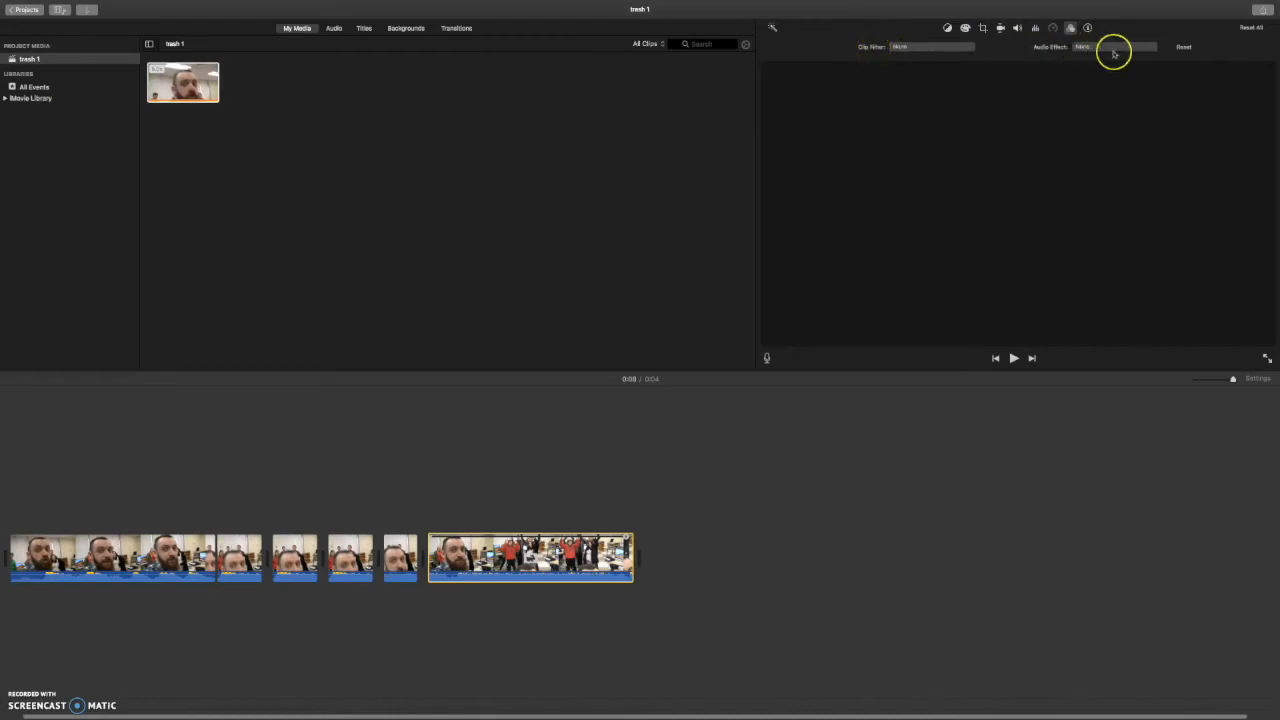
click(984, 29)
click(966, 28)
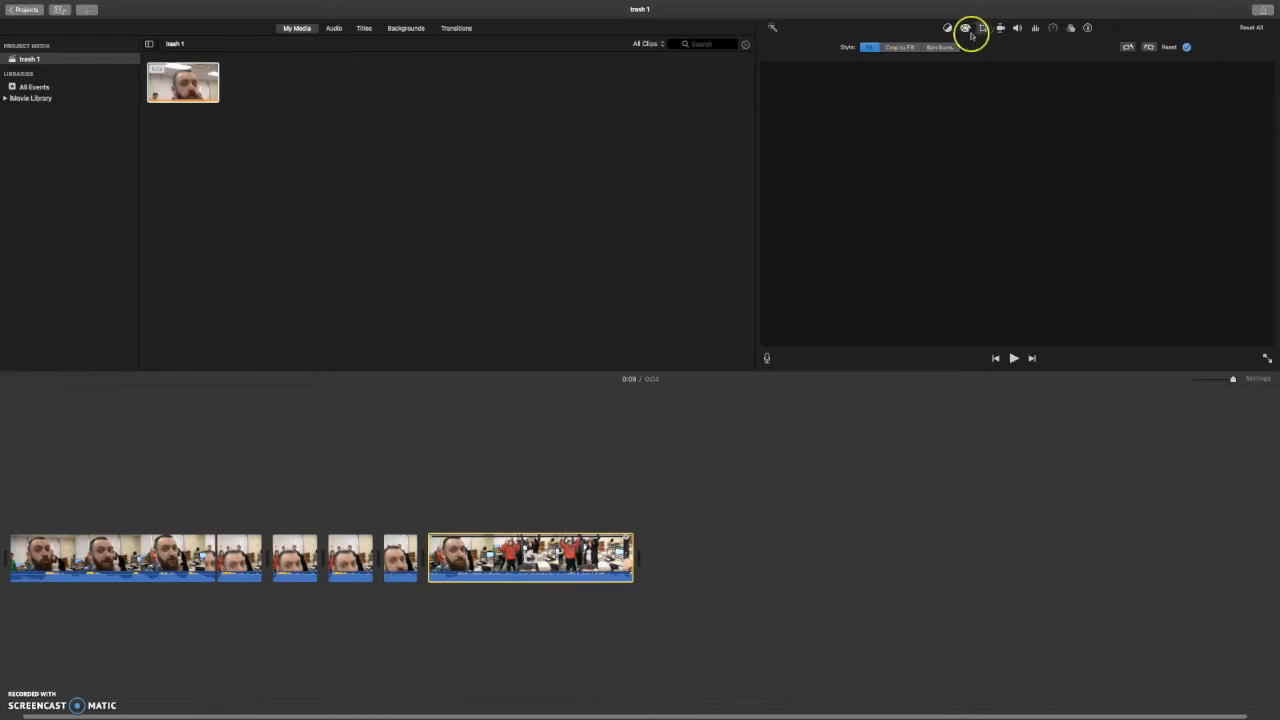
click(957, 45)
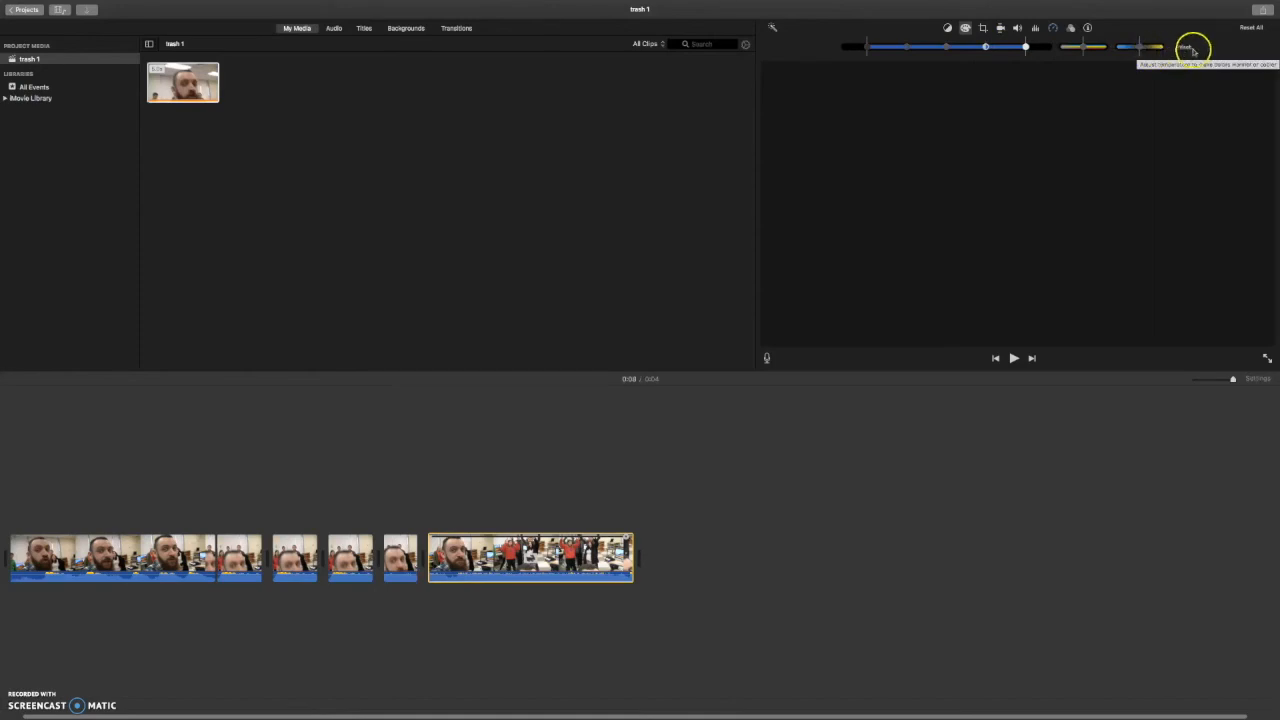
click(1250, 30)
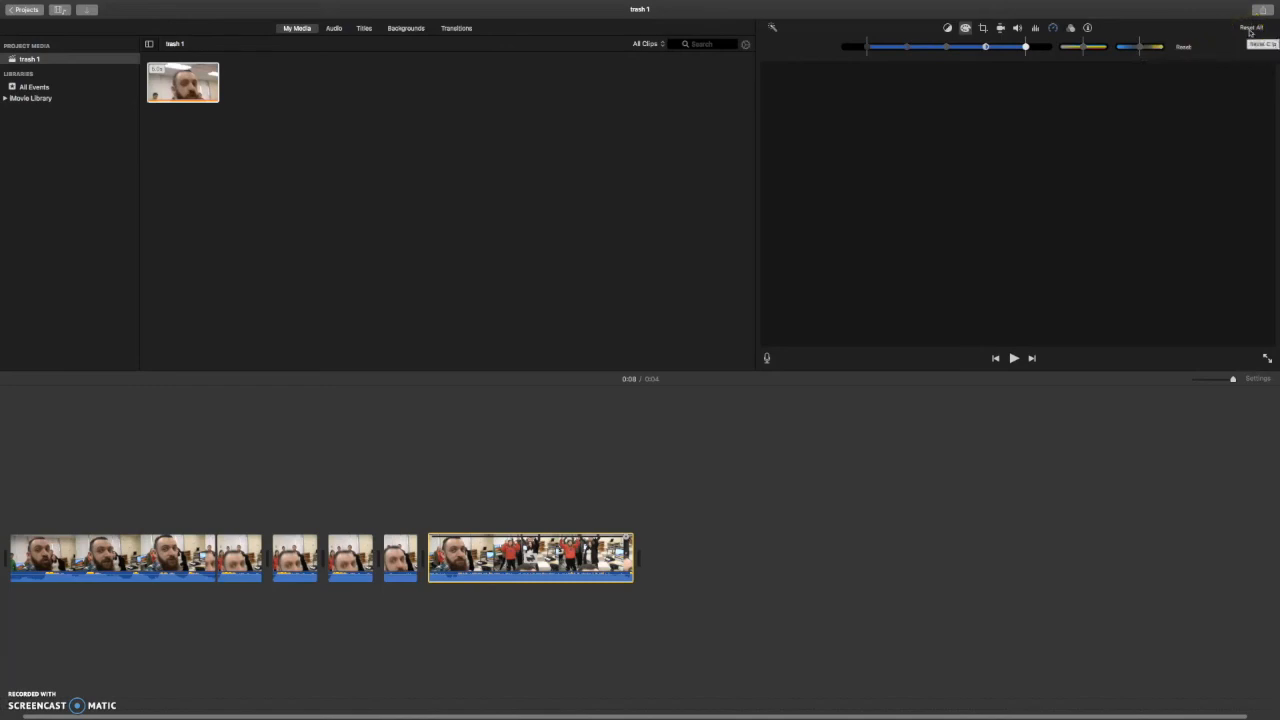